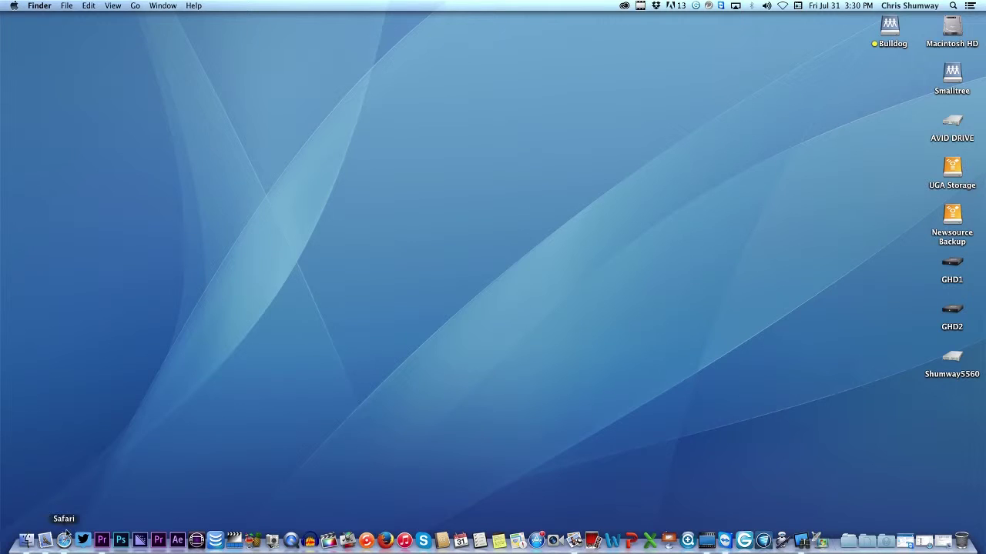
left_click(102, 539)
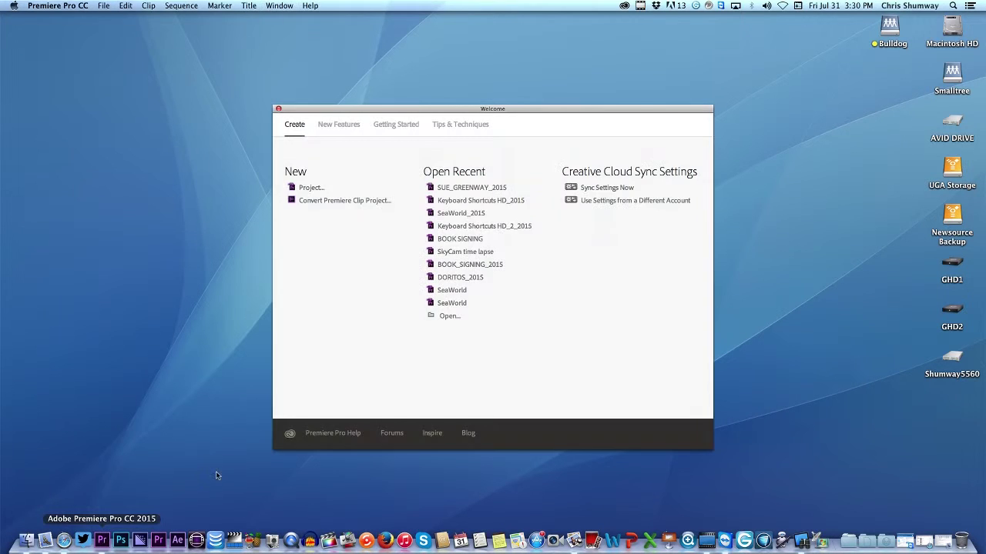
left_click(472, 188)
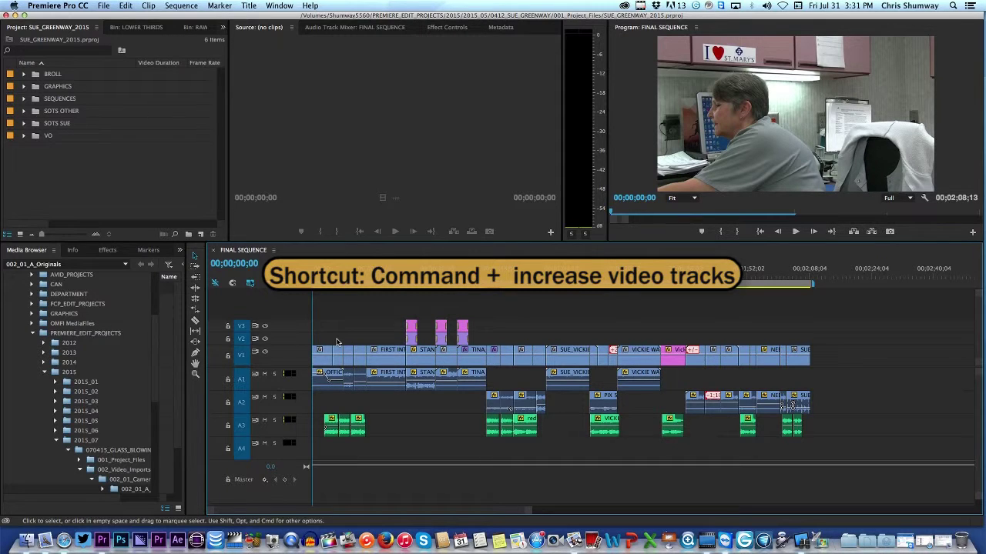
- Expand the FINAL SEQUENCE video tracks with Cmd+=, then collapse them with Cmd+-
key("super+equal")
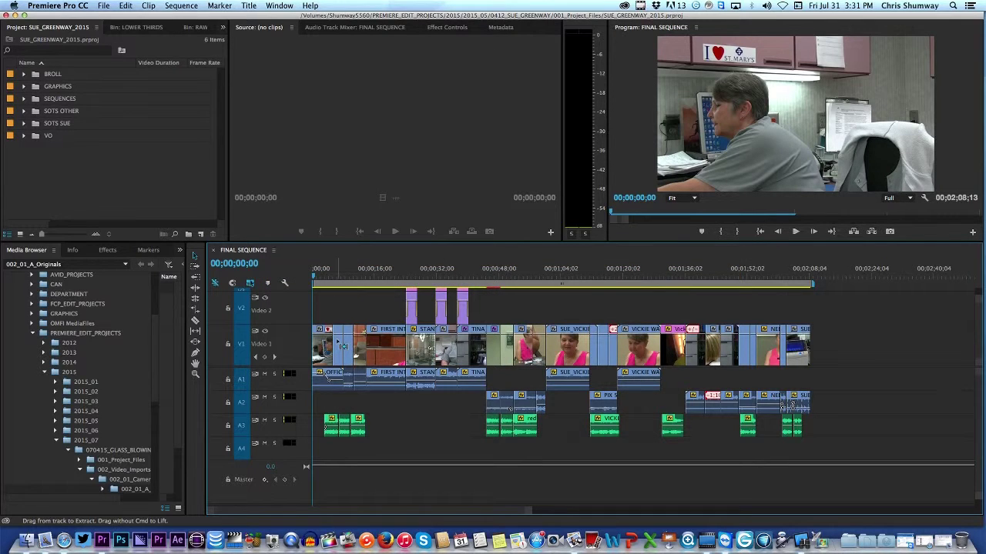
key("super+minus")
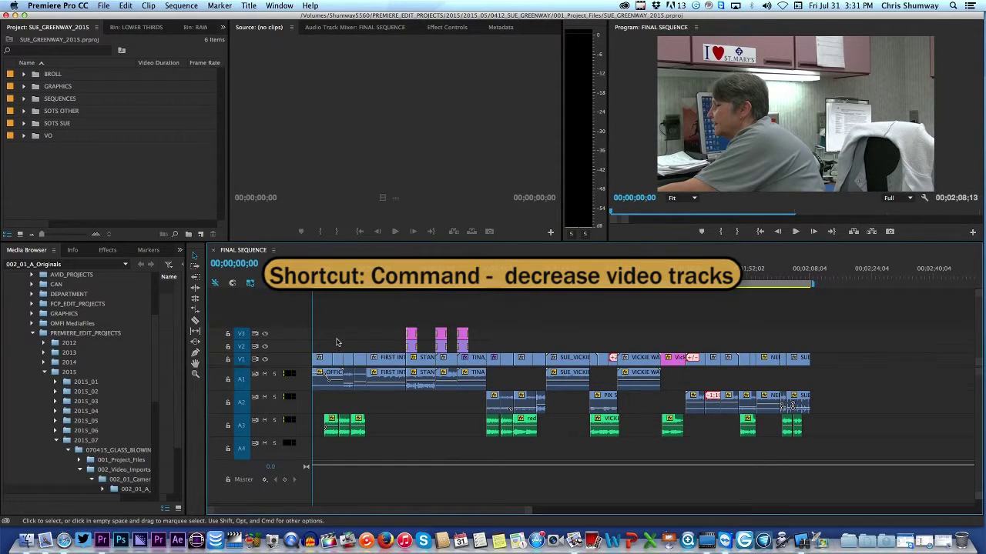
key("super+minus")
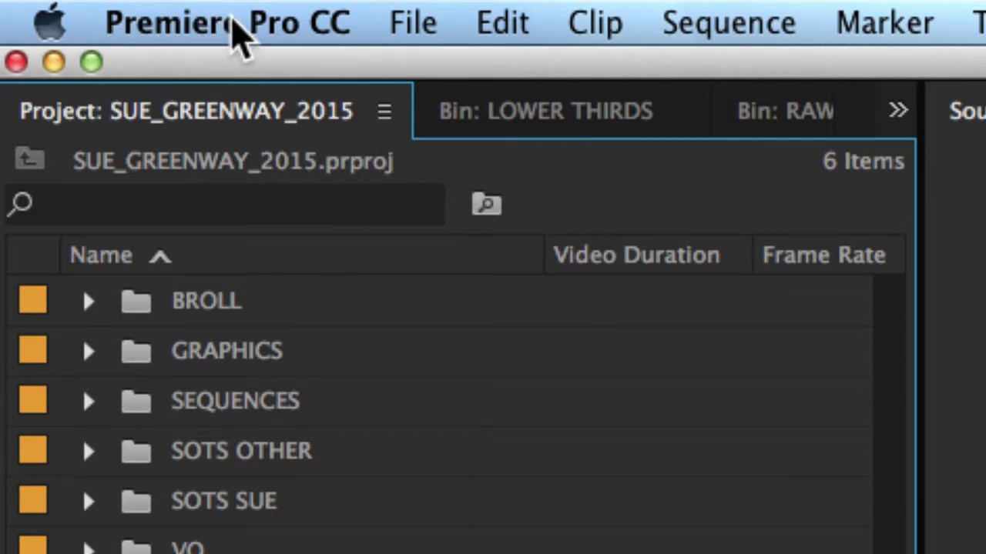
left_click(238, 31)
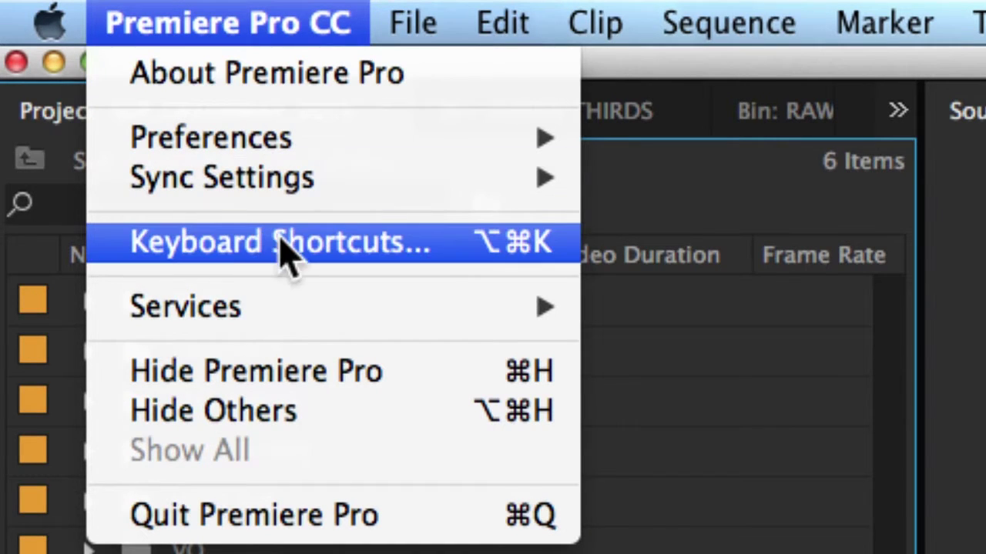
left_click(502, 260)
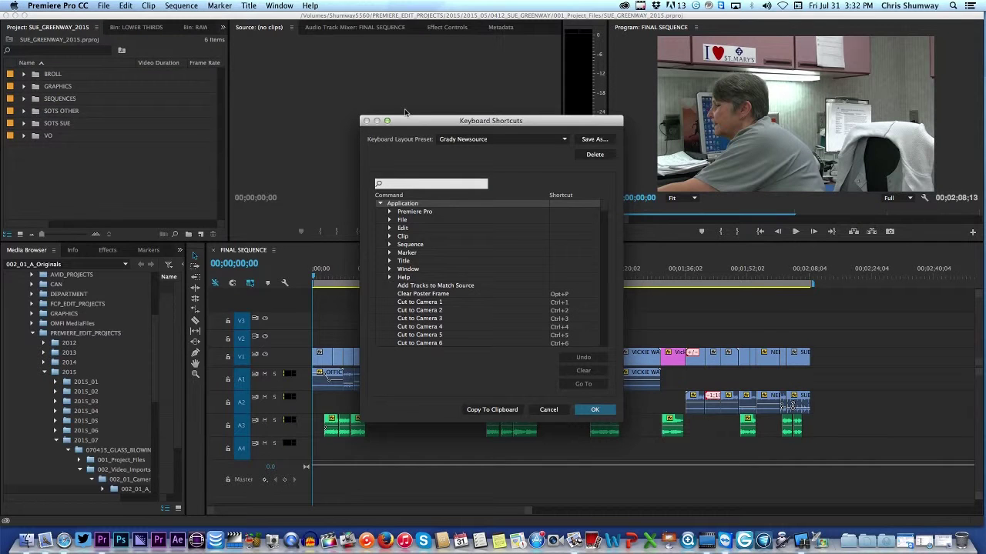
left_click_drag(431, 121, 276, 59)
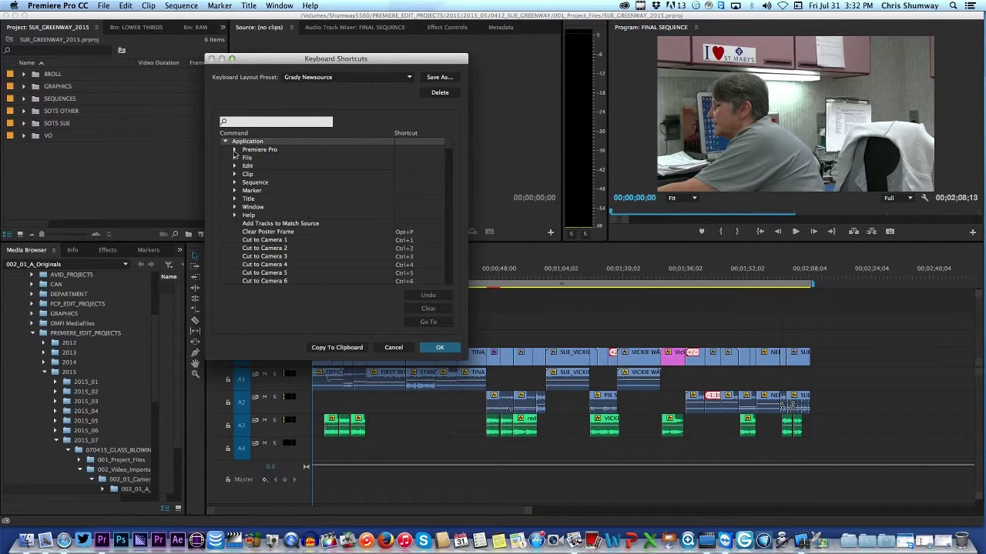
left_click(235, 150)
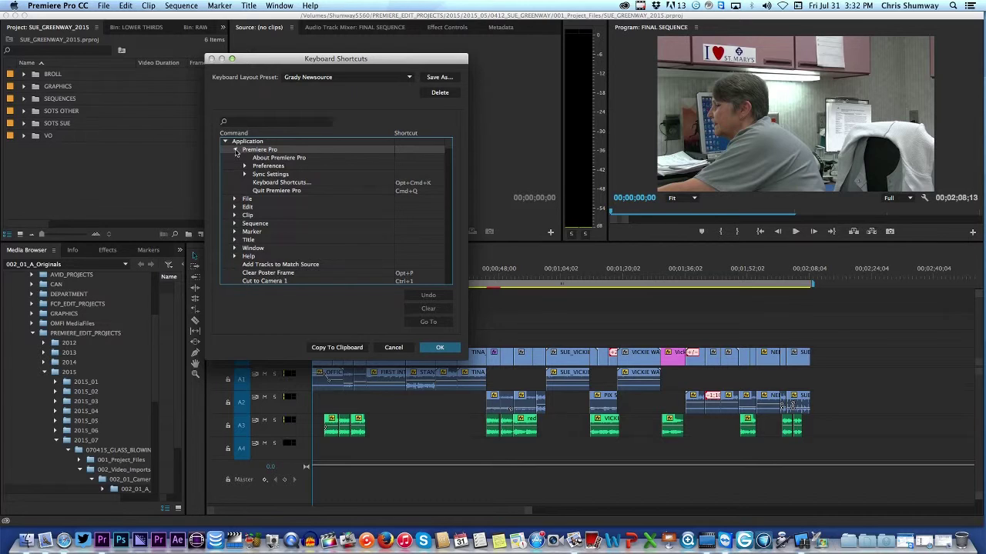
left_click(234, 149)
left_click(241, 123)
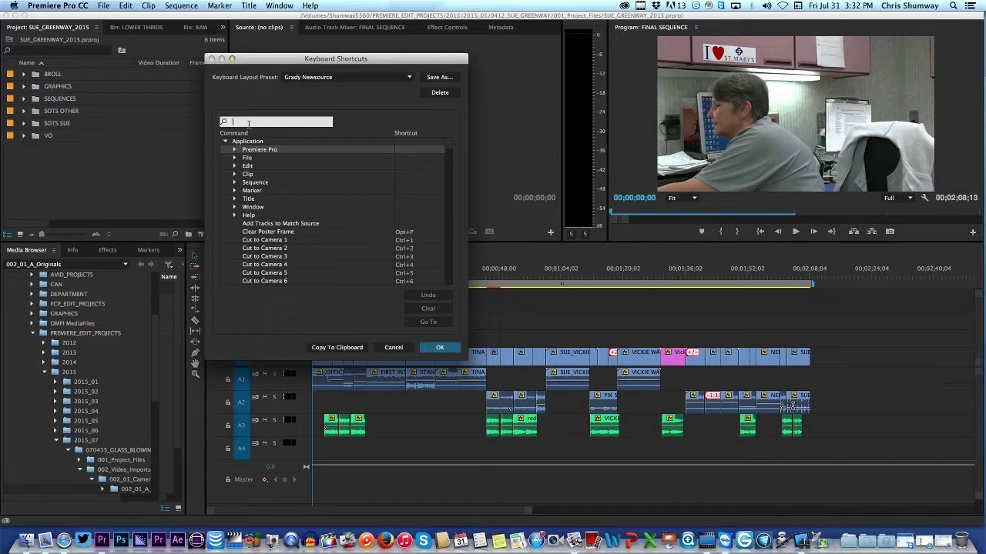
type("tiim")
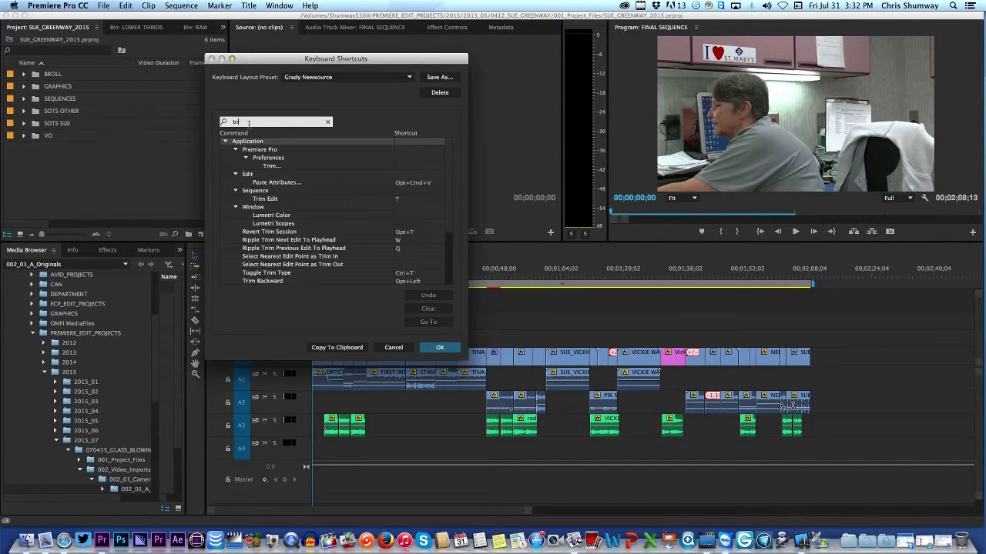
left_click(266, 183)
left_click(399, 183)
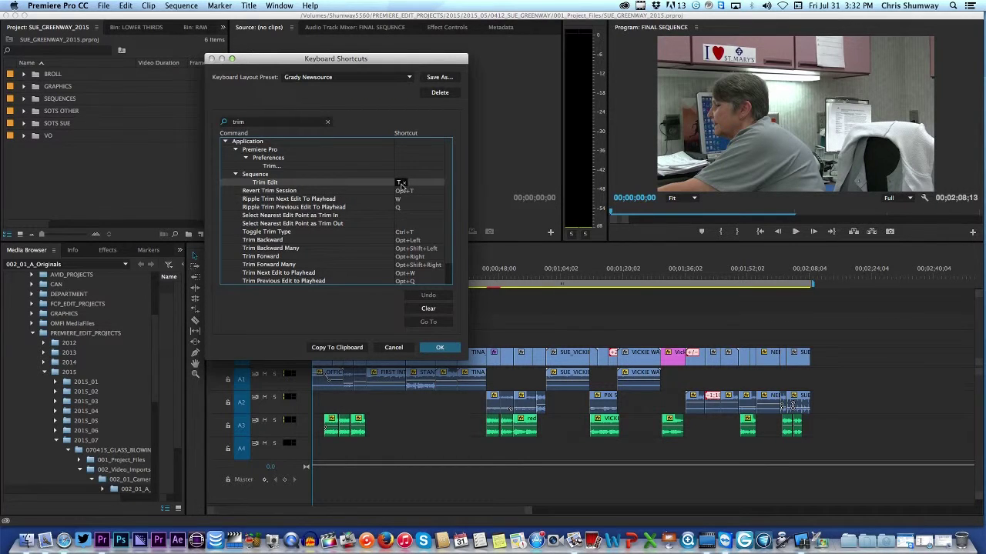
left_click(316, 192)
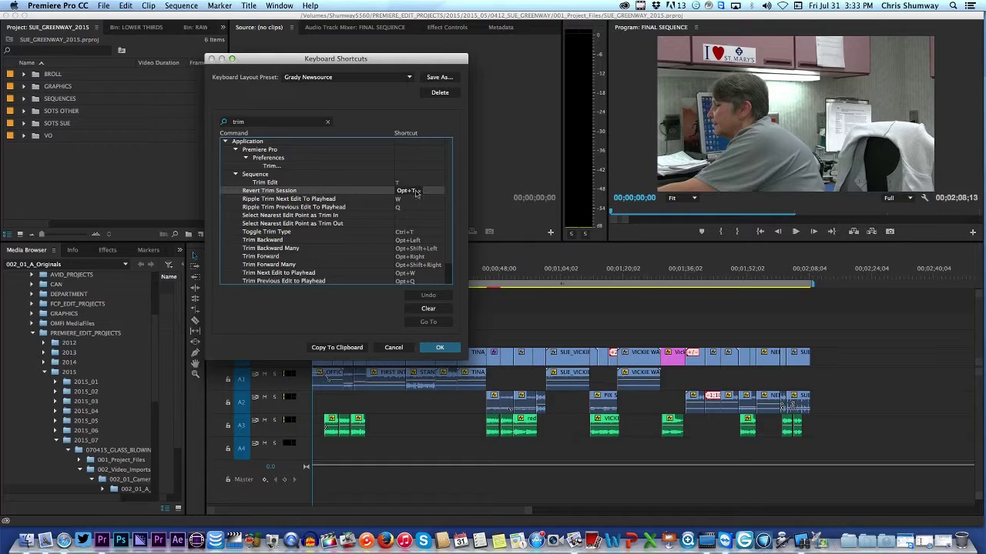
left_click(398, 191)
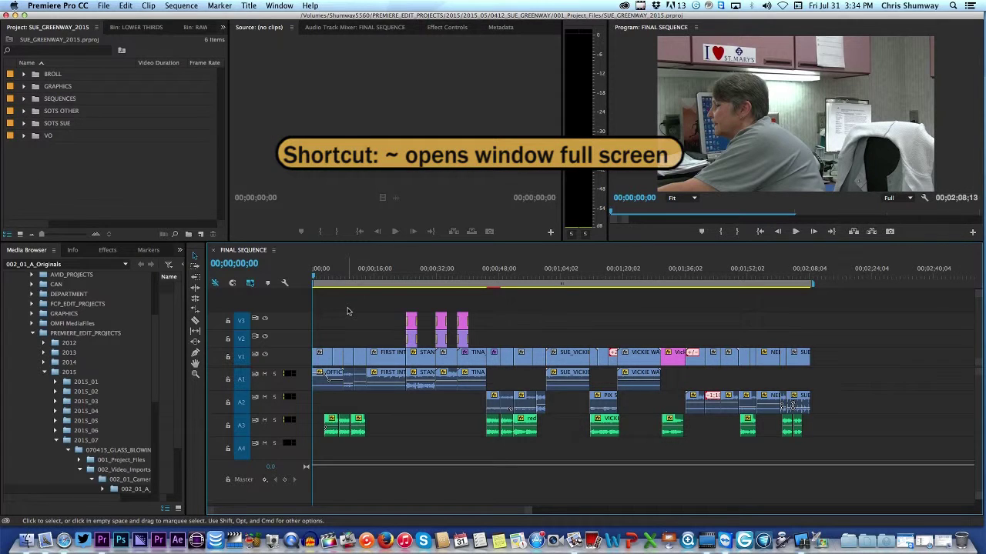
key("grave")
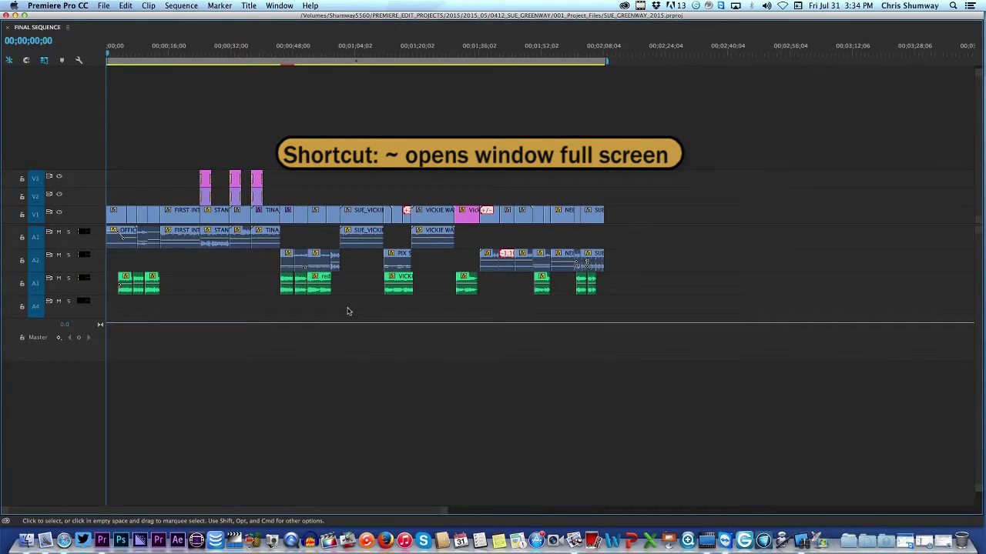
key("grave")
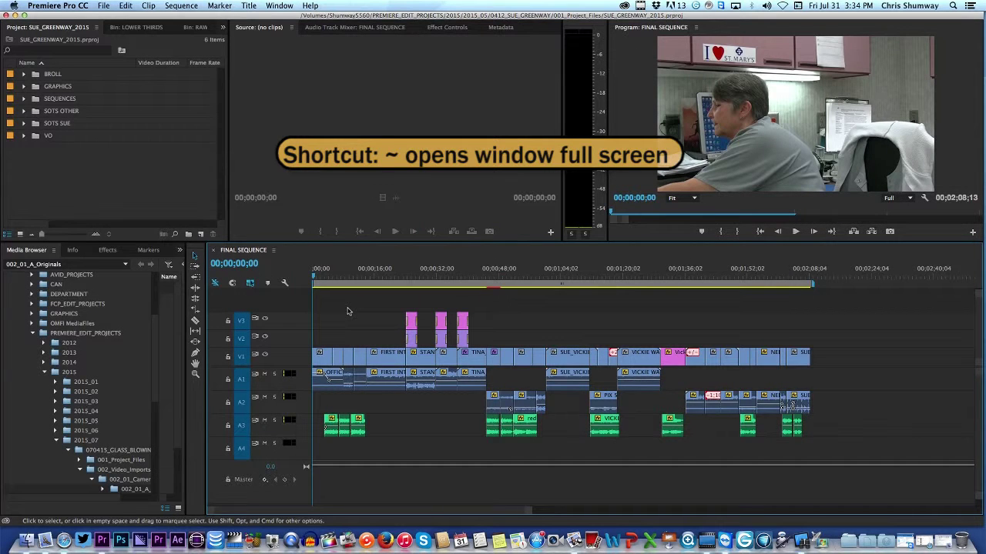
key("grave")
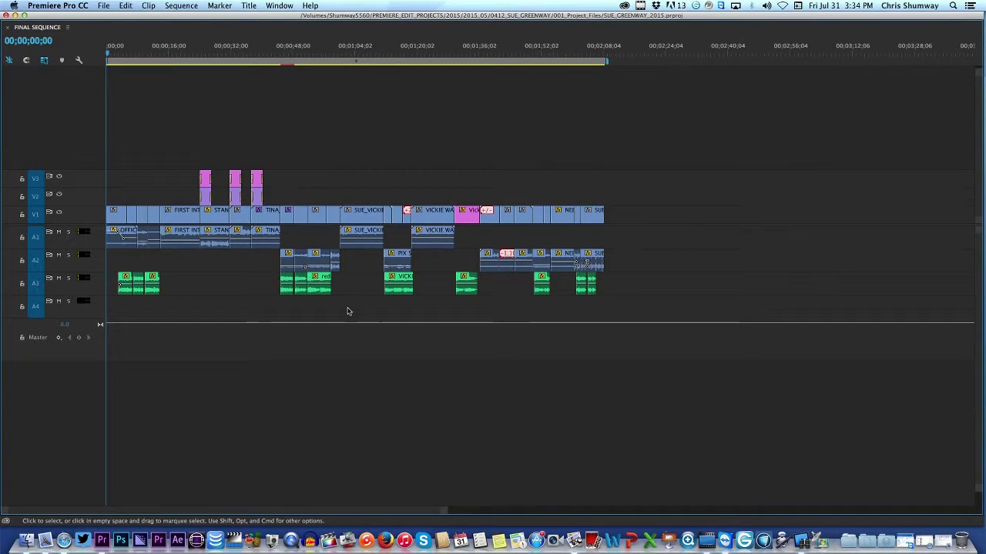
key("grave")
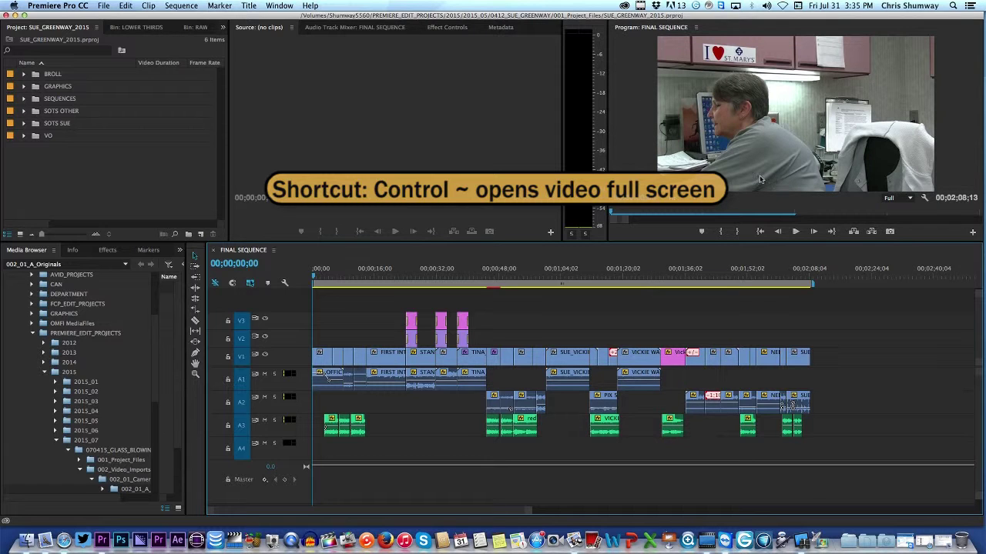
left_click(642, 128)
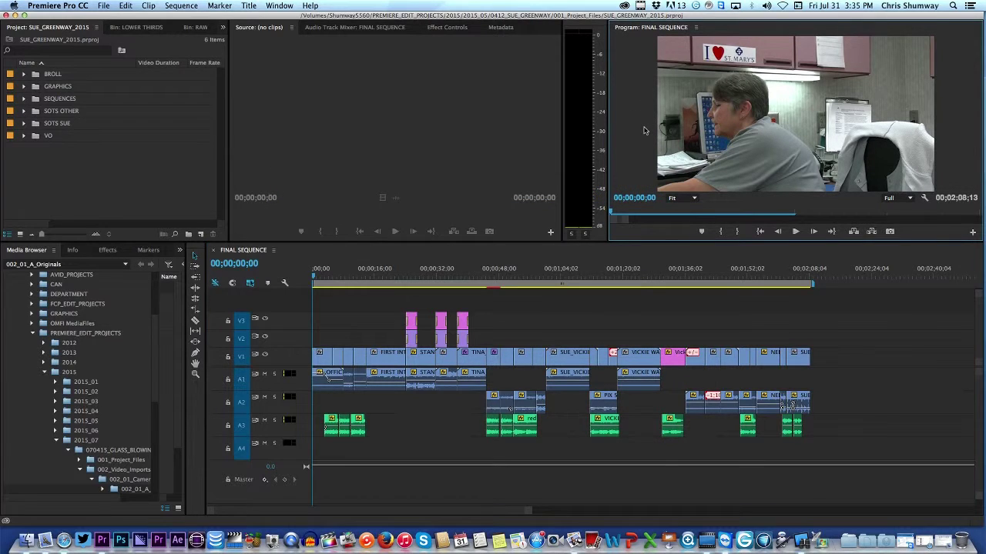
key("grave")
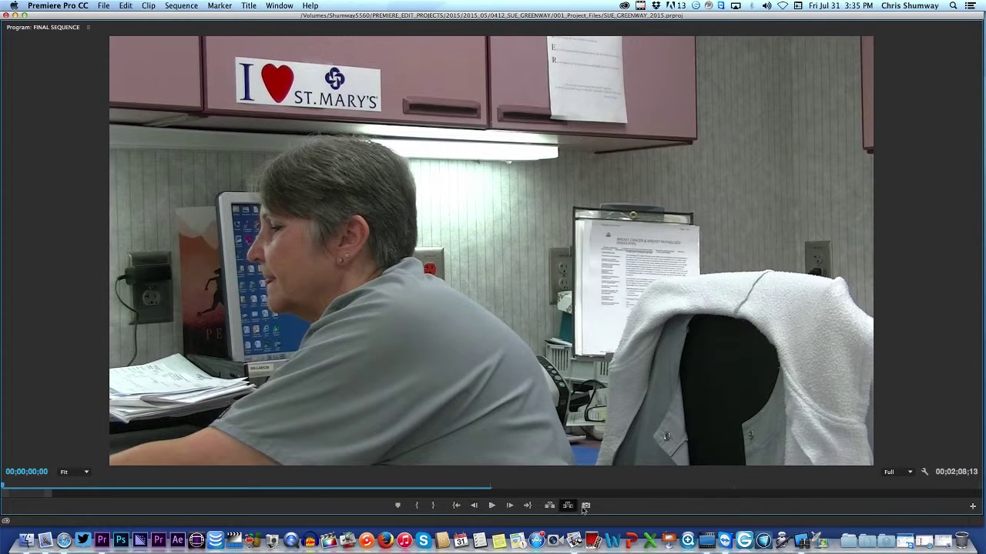
key("grave")
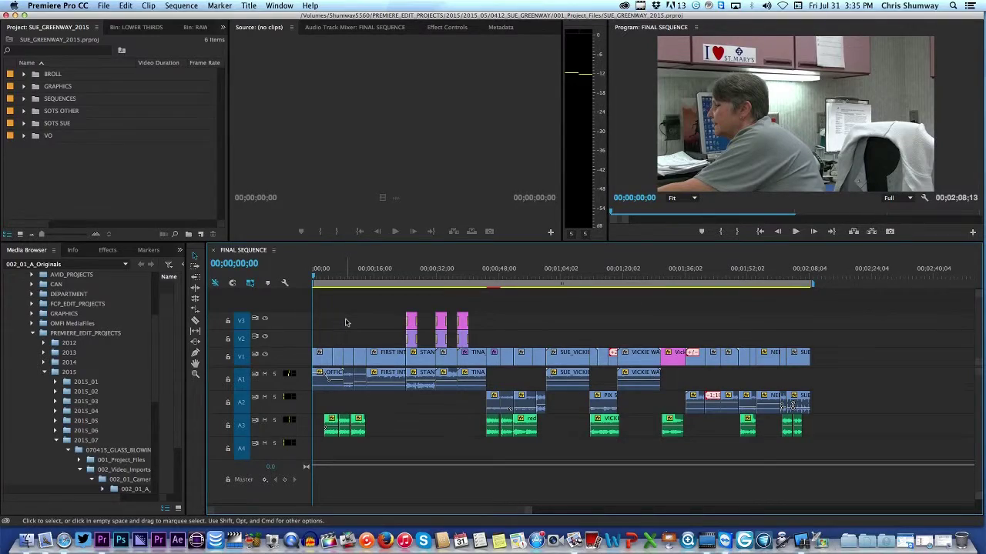
- Cycle focus across the monitors, timeline and project panel, including via Shift+3, Shift+4, Shift+5, Shift+1
left_click(341, 101)
left_click(684, 109)
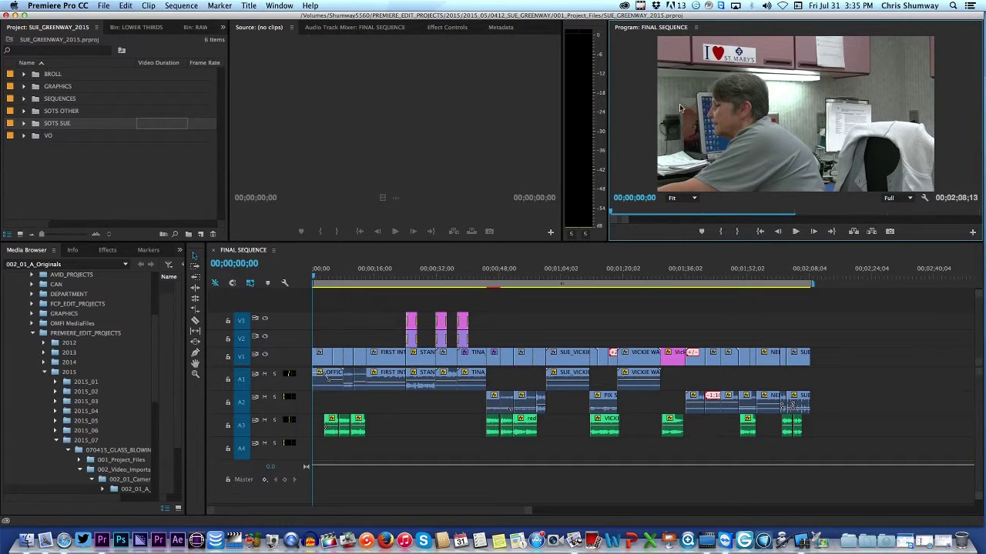
left_click(138, 164)
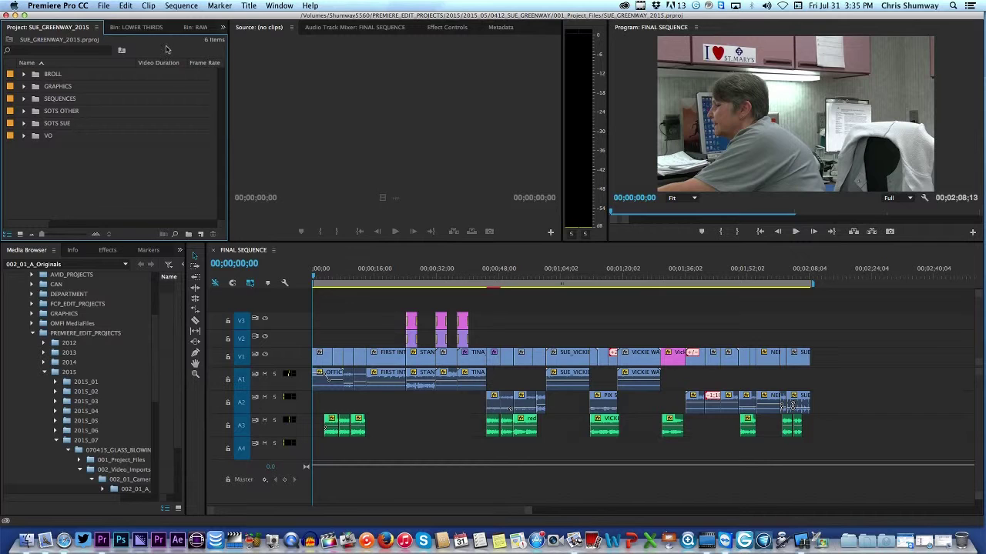
left_click(314, 56)
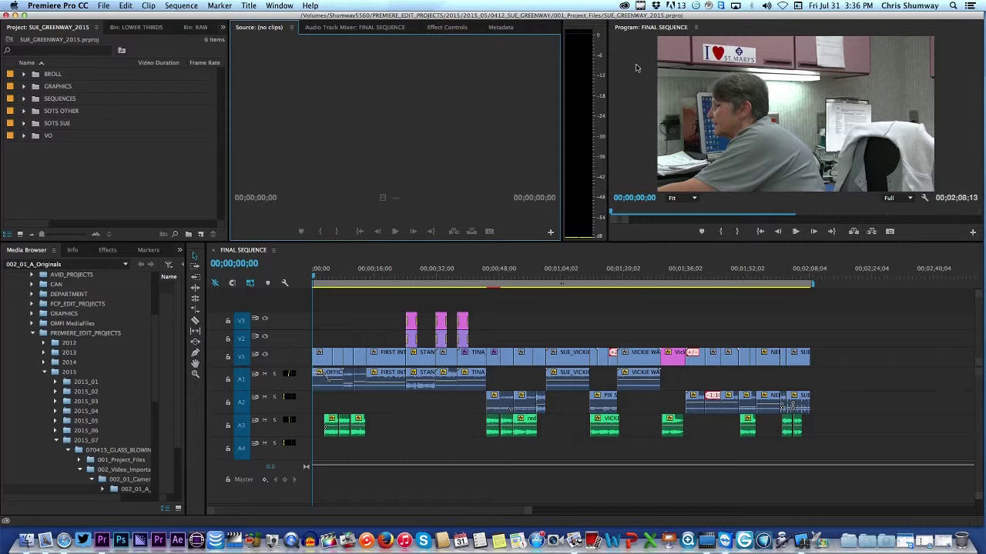
key("shift+3")
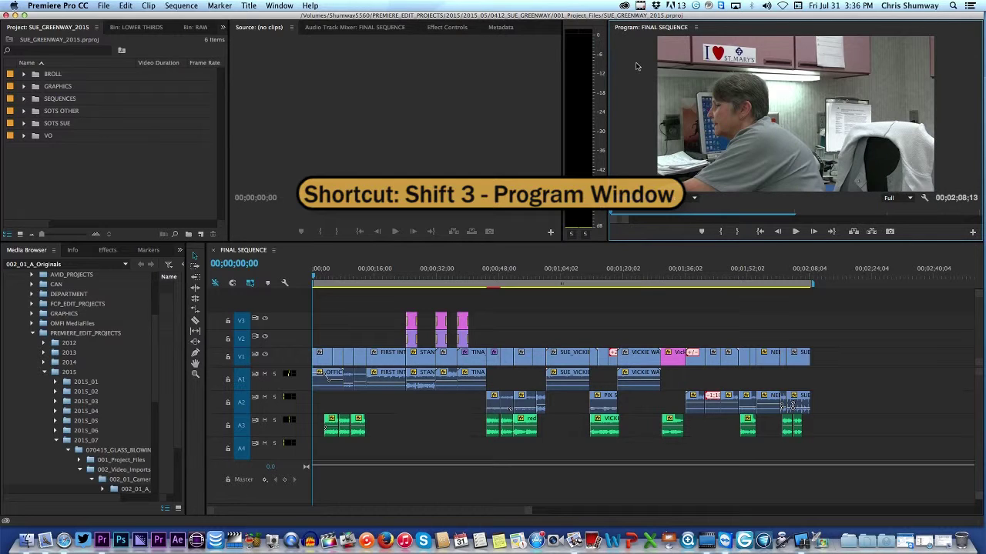
key("shift+4")
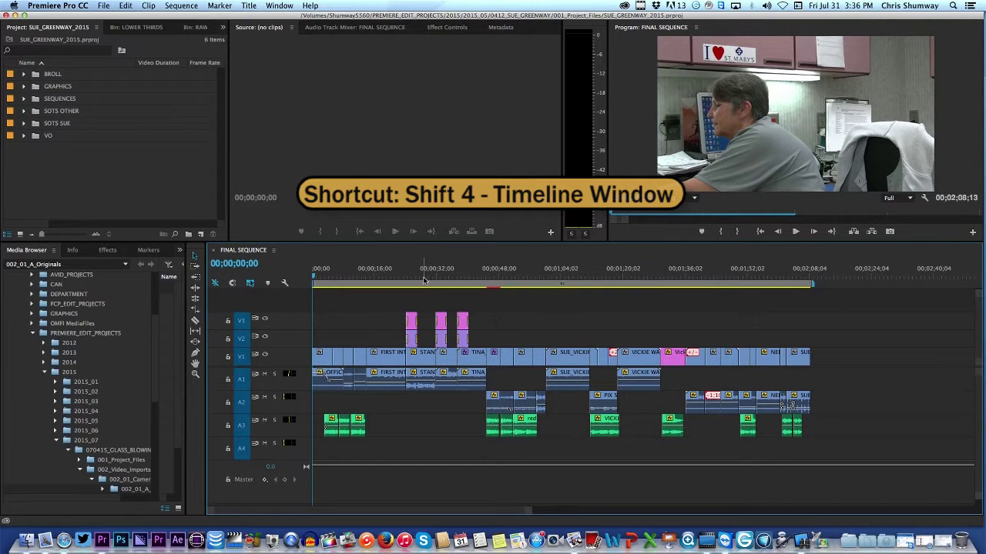
key("shift+5")
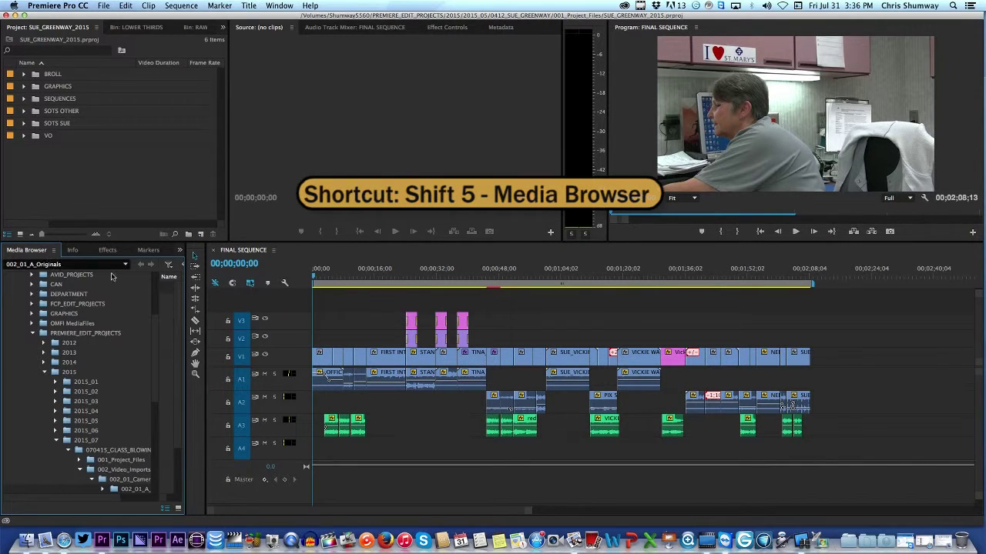
key("shift+1")
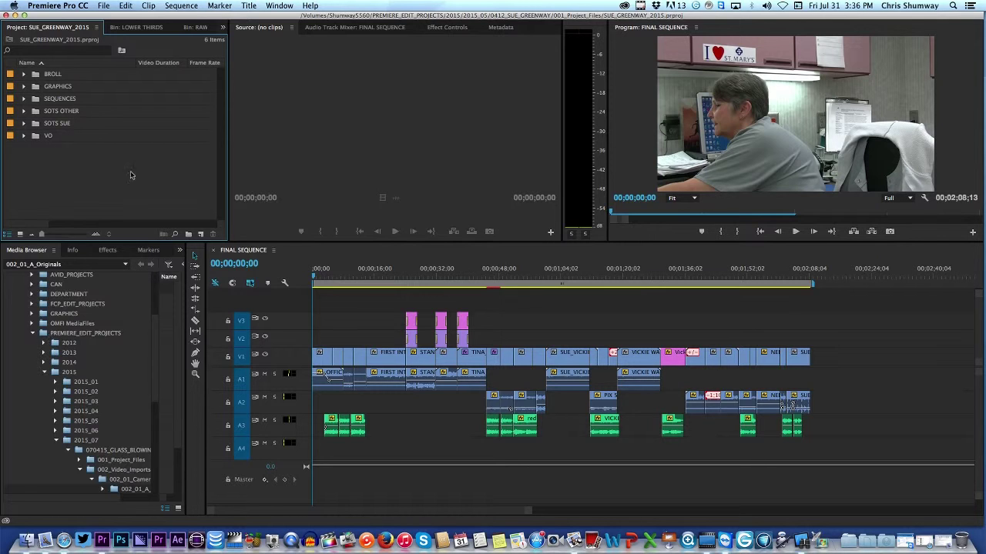
- Show the Effects panel and load WALK HALLWAY 1 from BROLL in the Source monitor
key("shift+5")
key("shift+7")
left_click(336, 258)
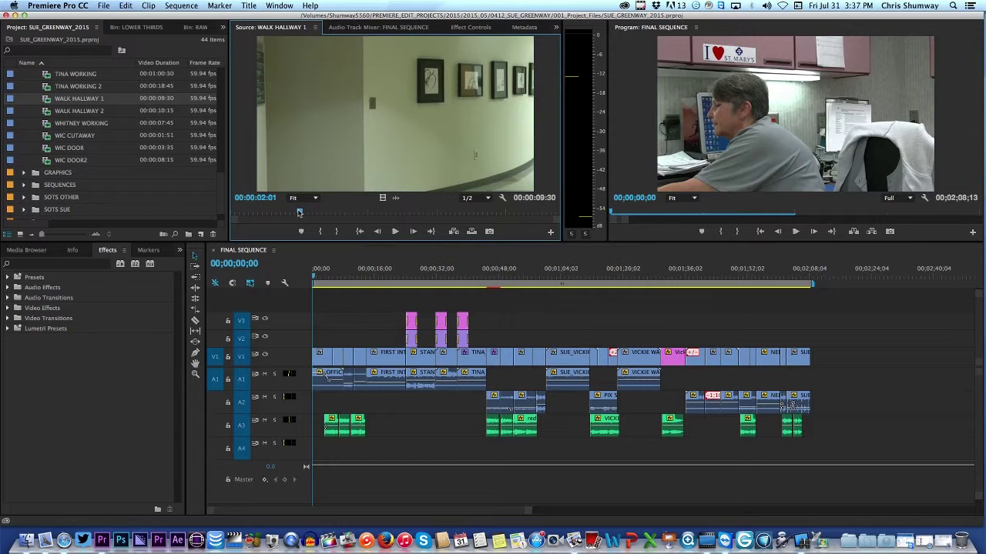
- Mark WALK HALLWAY 1's in point at 00:00:02:01 and, after previewing, its out point at 00:00:07:25
key("i")
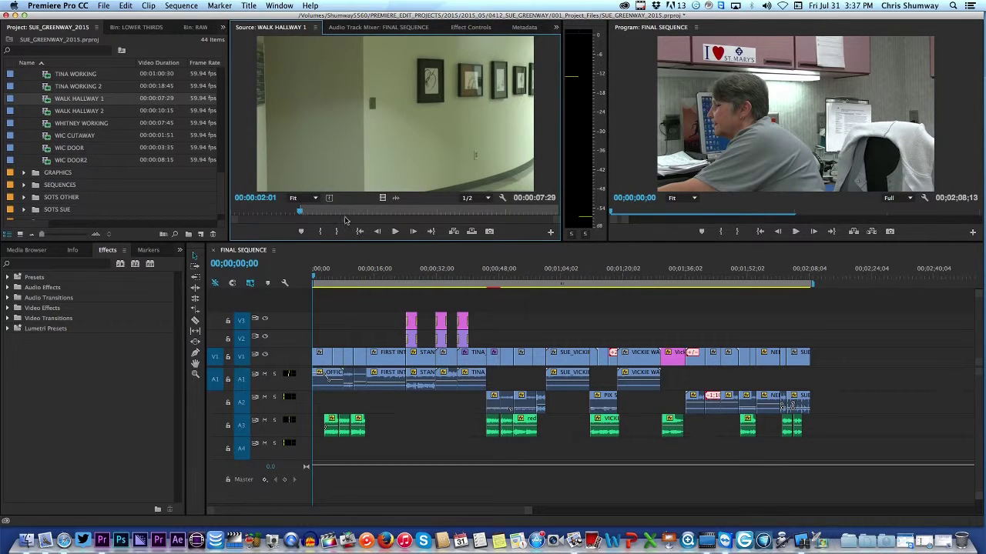
key("space")
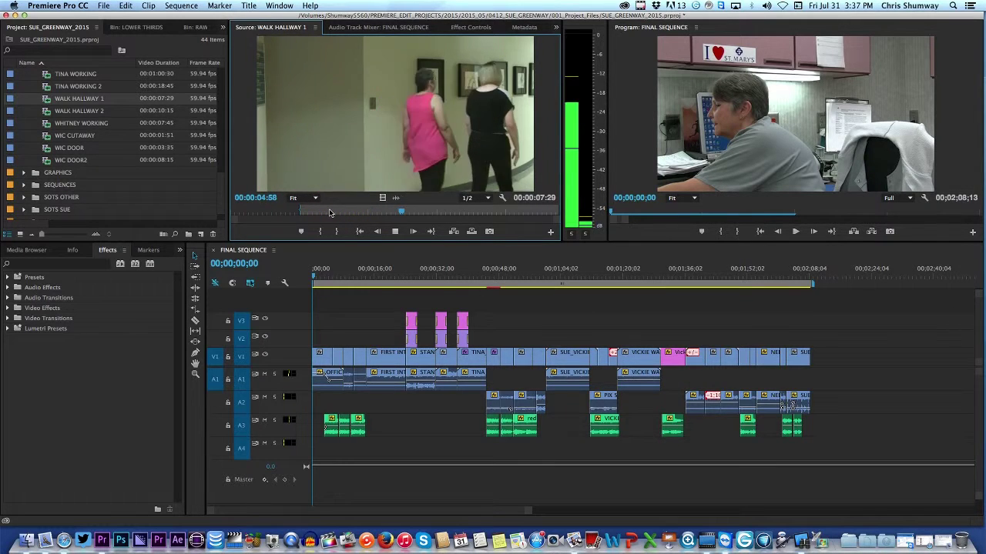
key("space")
key("space")
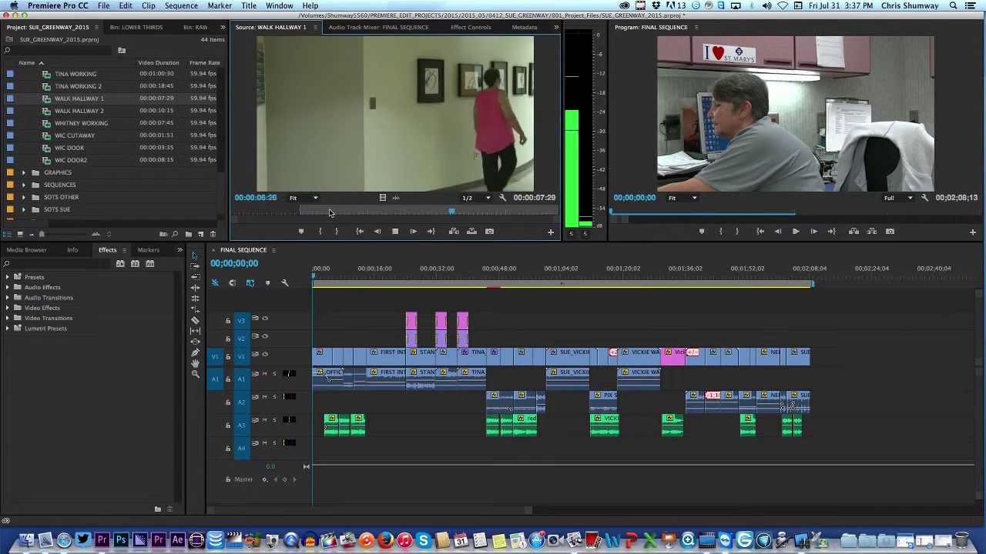
key("space")
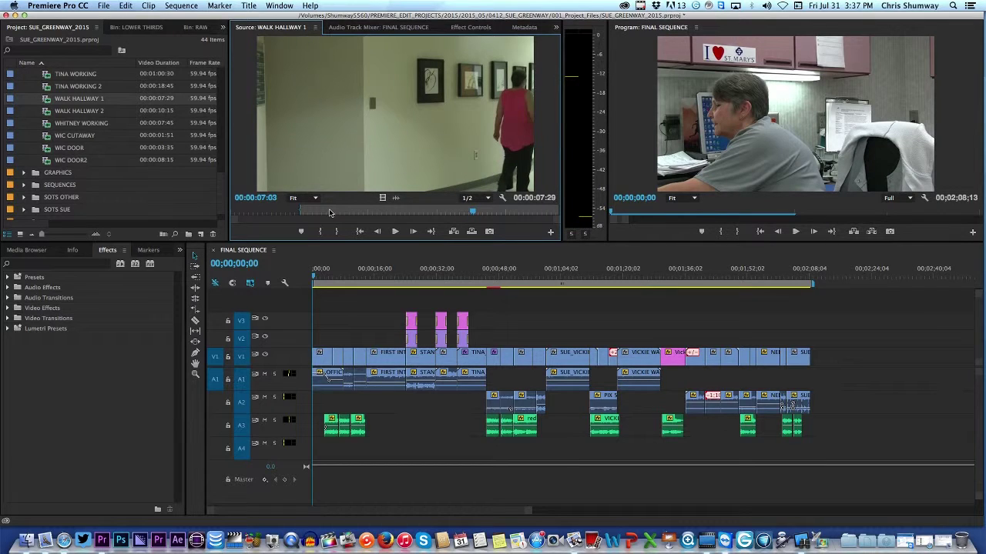
key("space")
key("o")
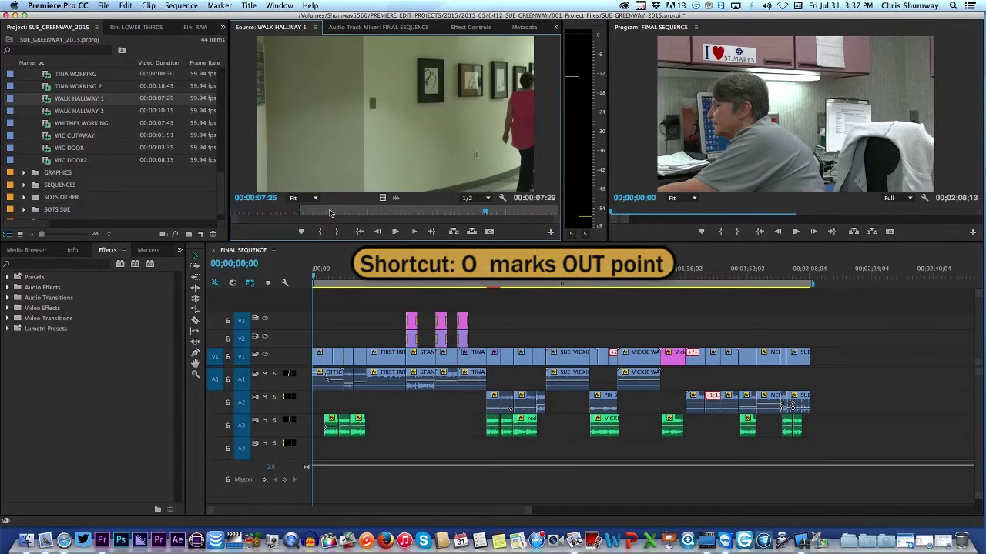
key("o")
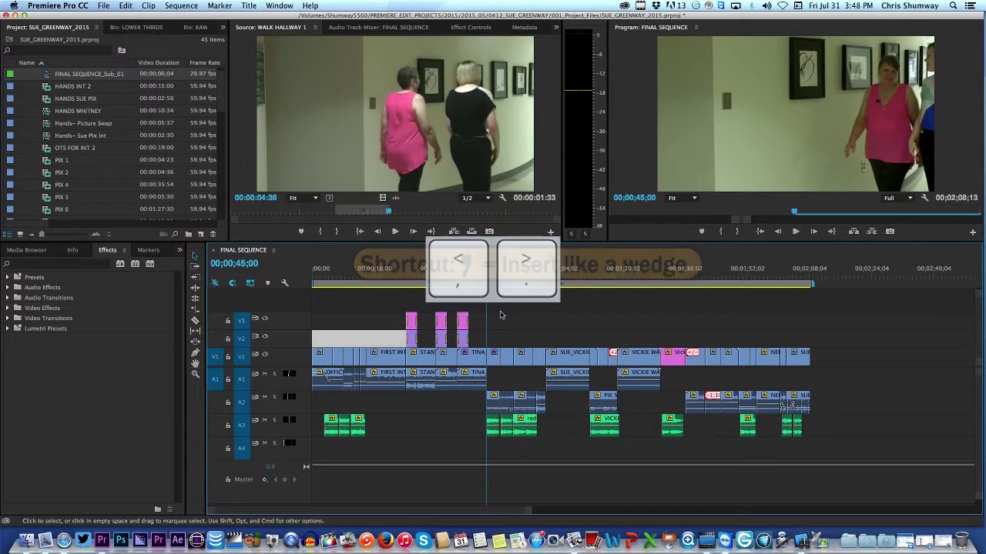
- Insert the marked hallway range at 45;00, undo, zoom the timeline in, and insert it again
key("comma")
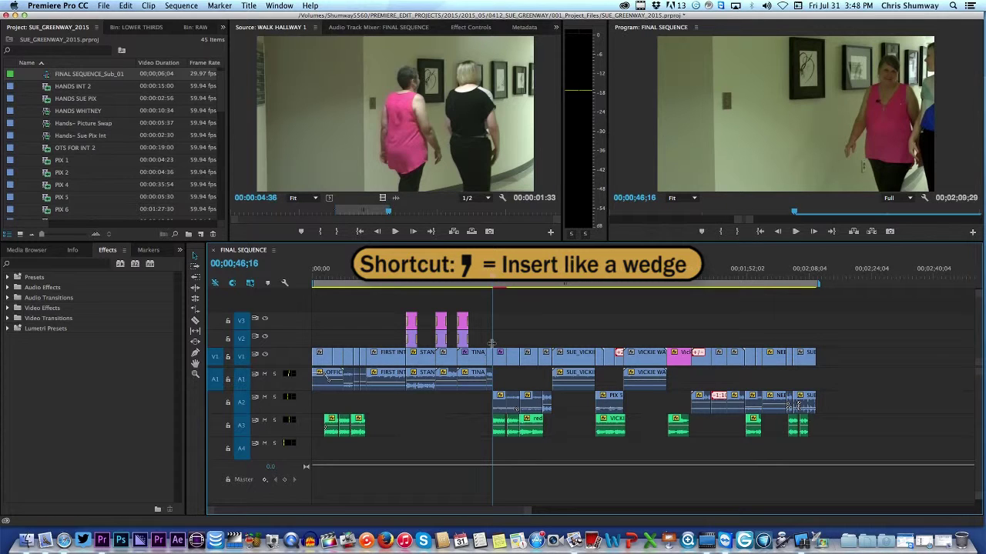
key("super+z")
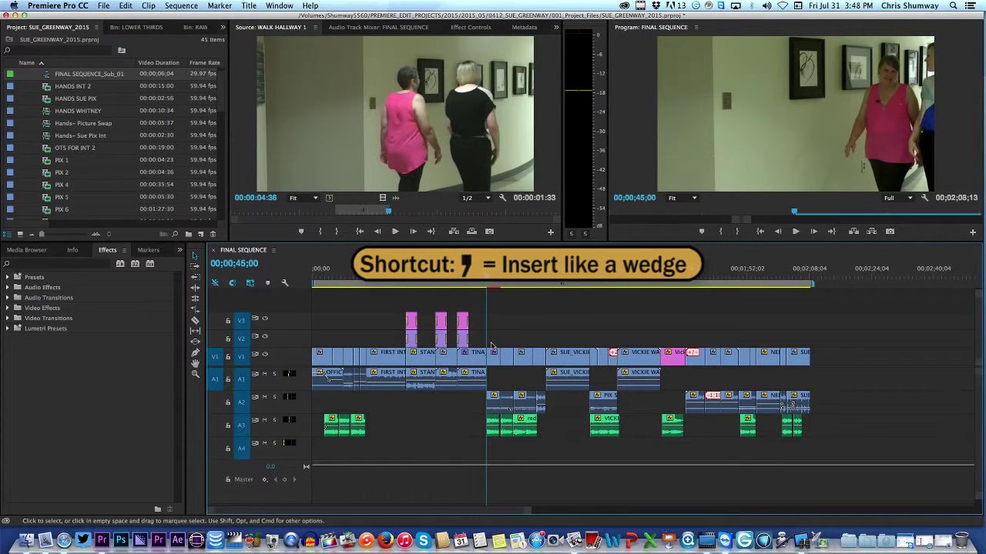
key("equal")
key("equal")
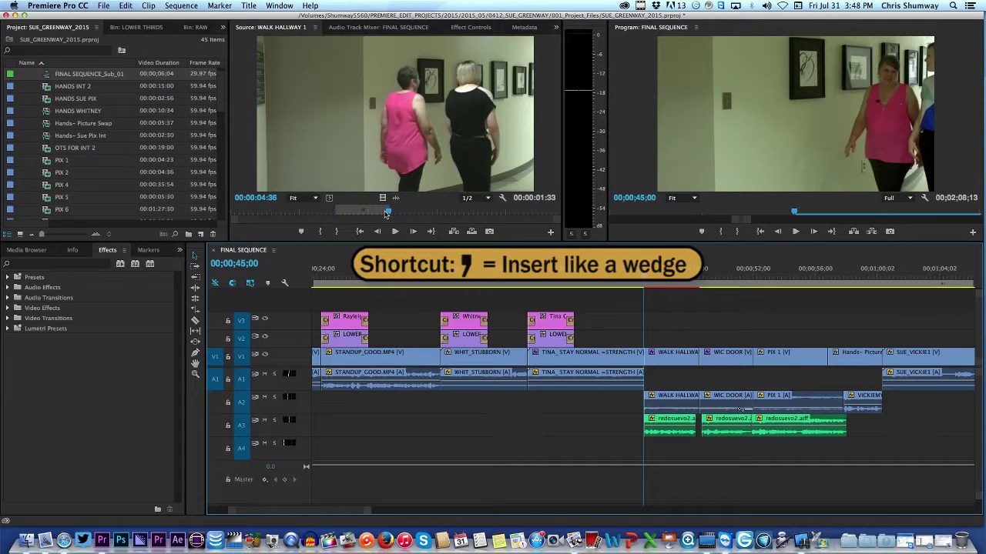
key("comma")
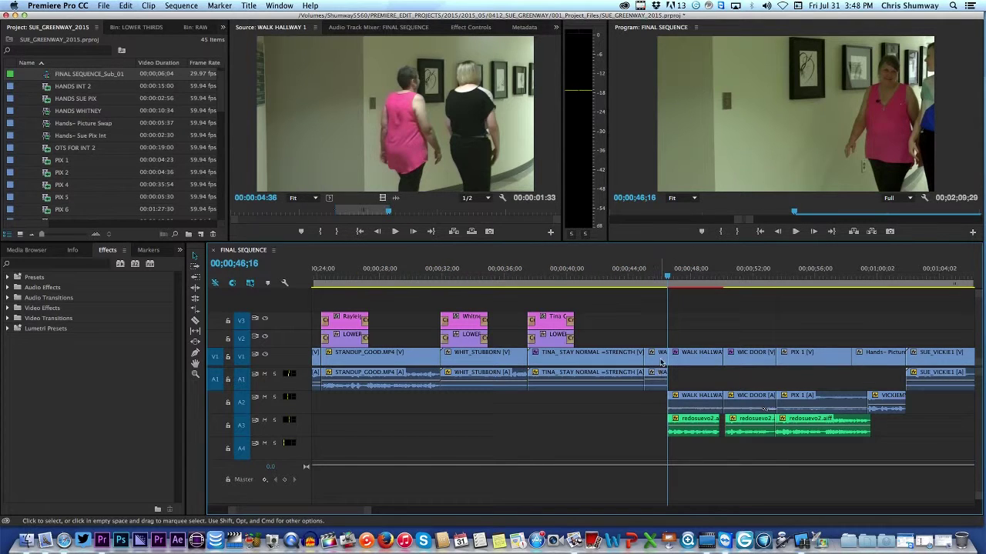
- Undo the insert and overwrite the hallway shot onto FINAL SEQUENCE at 45;00 instead
key("super+z")
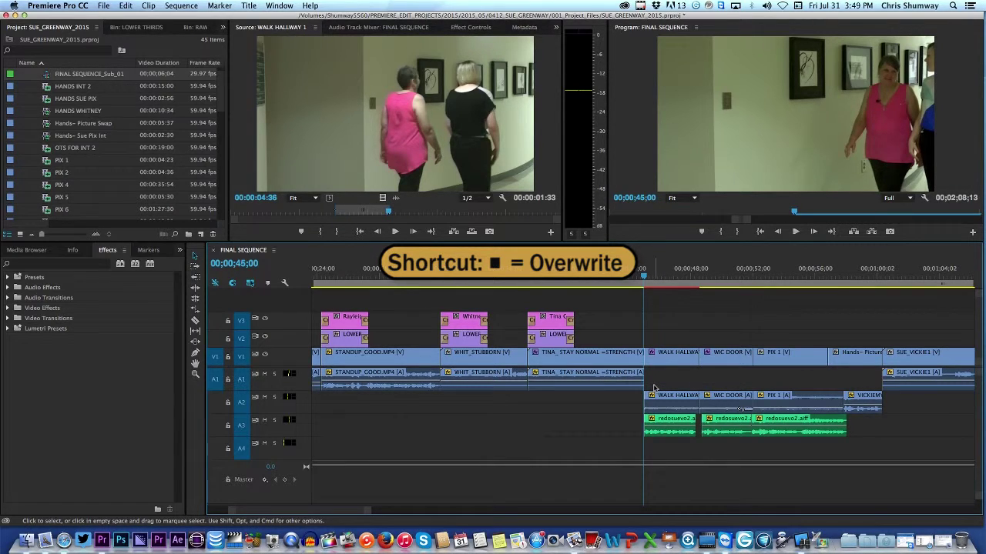
key("period")
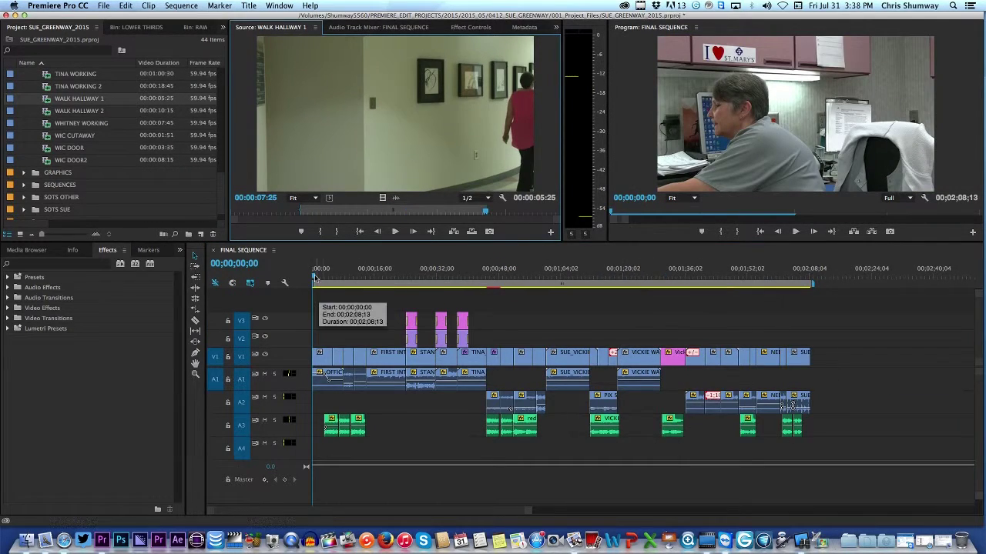
- Mark a sequence in/out range around the FIRST INT clip with X
left_click(362, 274)
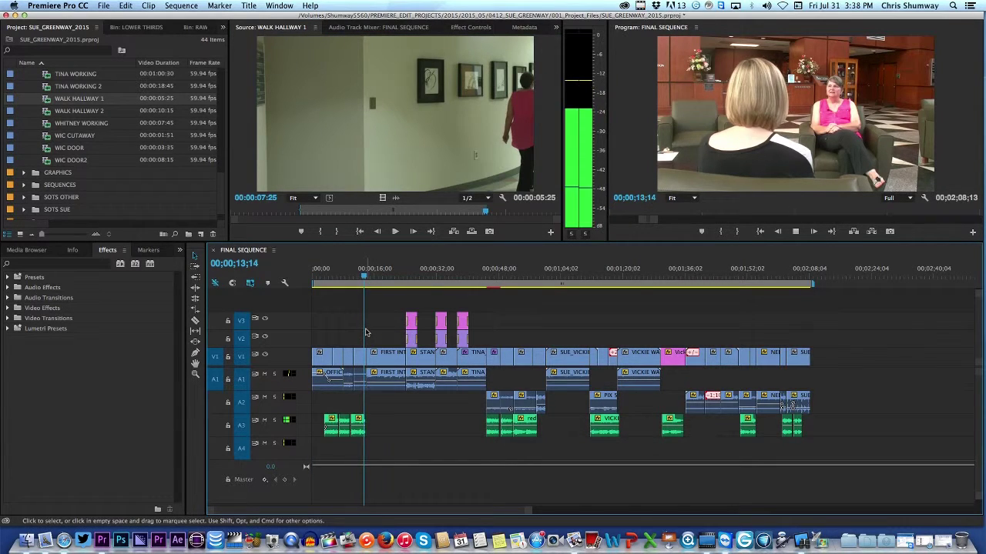
key("space")
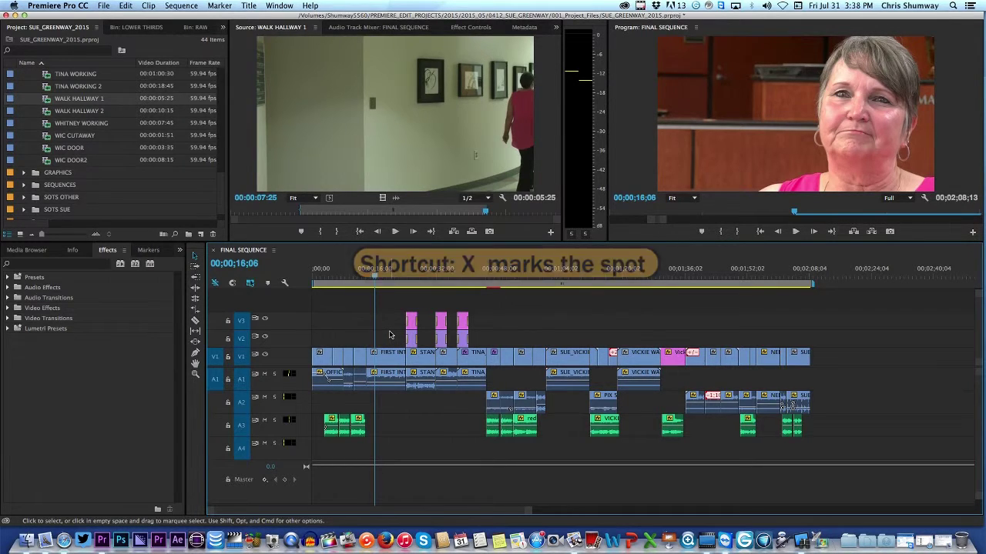
key("x")
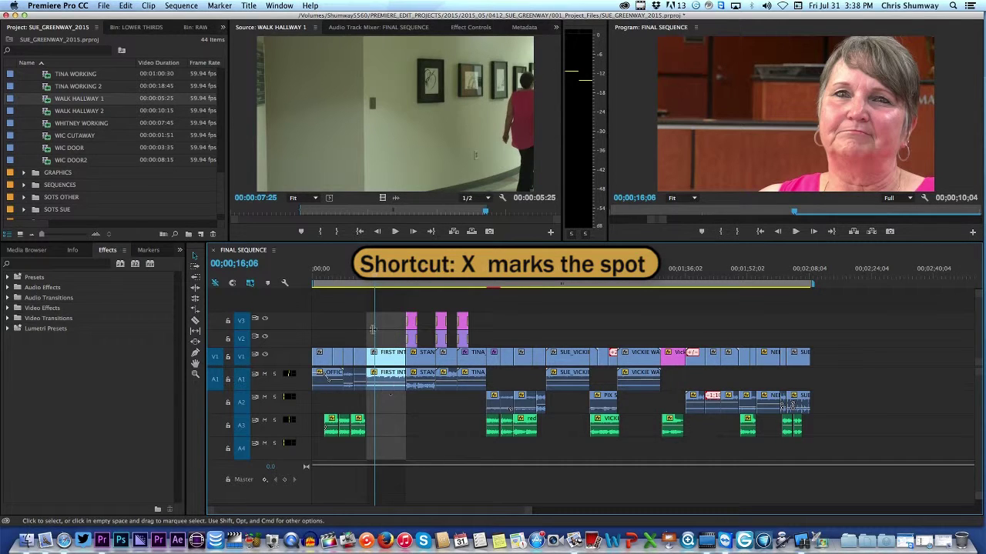
- Move the playhead to about 1;03;15 and mark in/out around the SUE_VICKIE clip instead
right_click(387, 282)
left_click(378, 332)
key("space")
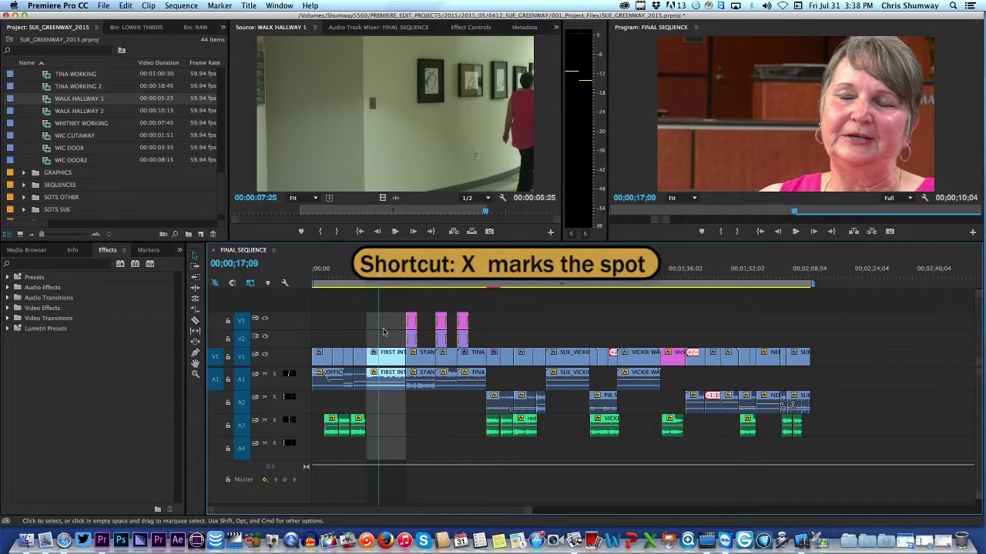
left_click_drag(378, 285, 567, 286)
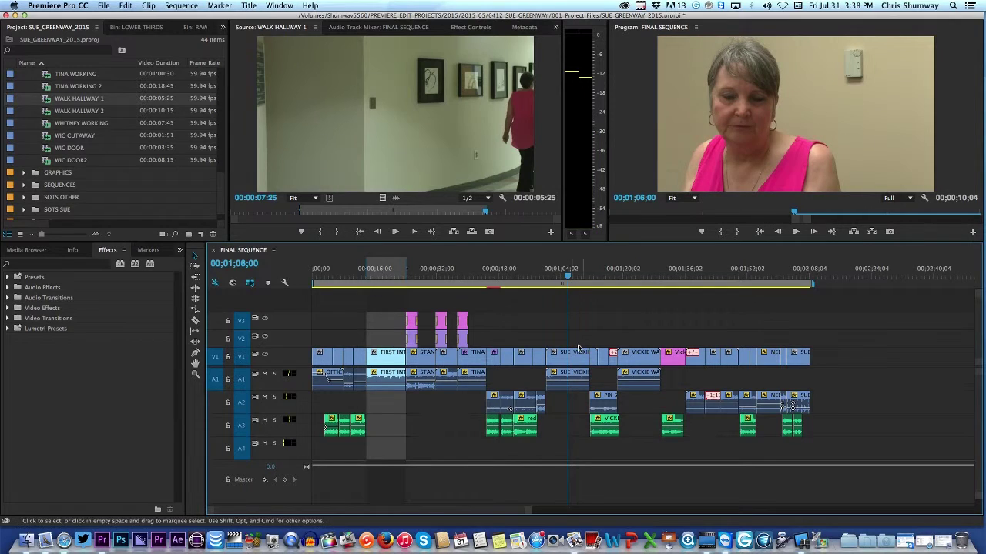
key("x")
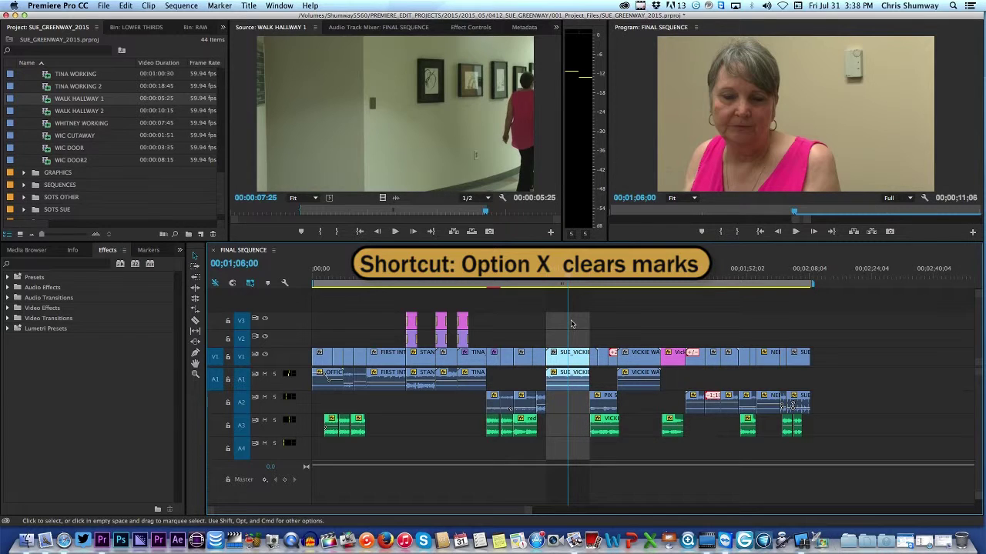
- Clear the in/out marks from FINAL SEQUENCE and from WALK HALLWAY 1 with Option+X
key("alt+x")
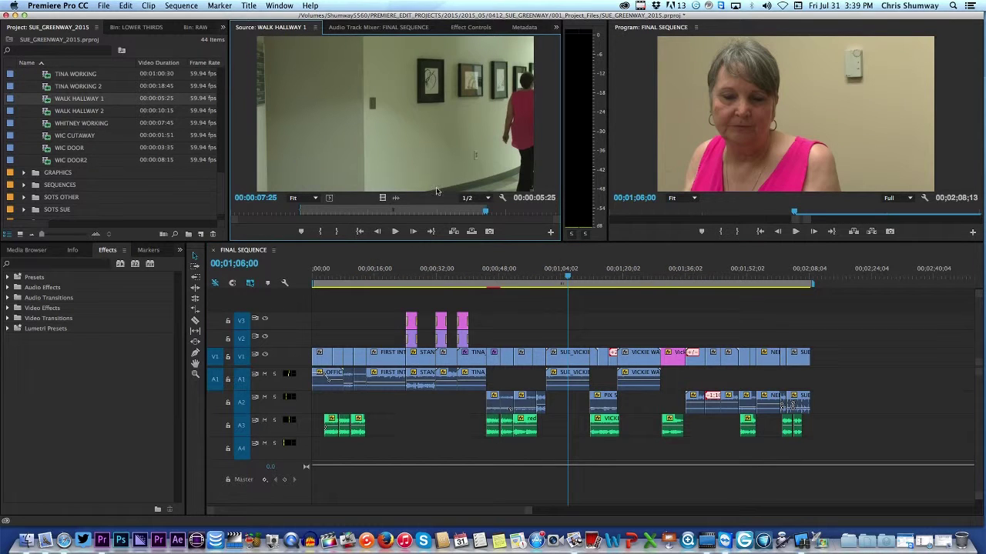
left_click_drag(485, 211, 315, 212)
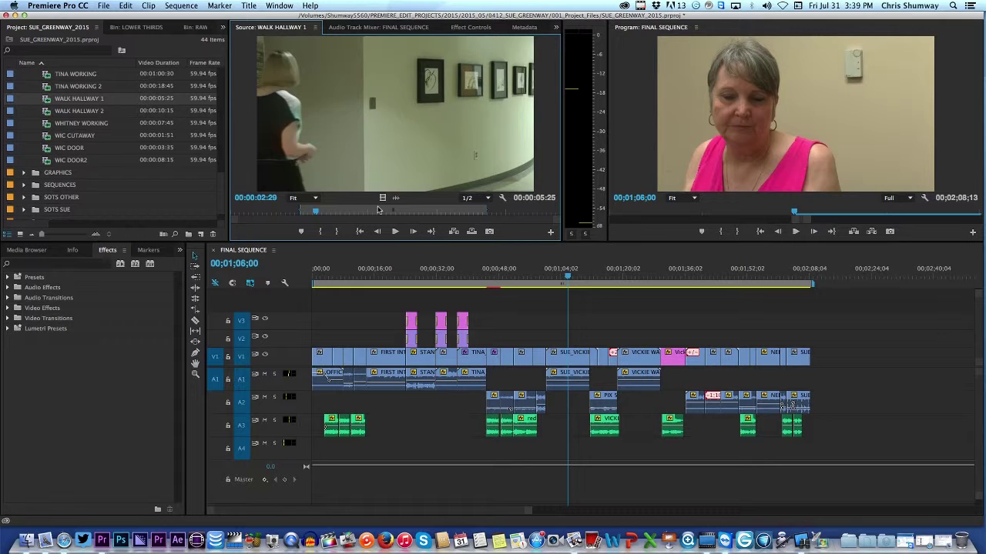
key("alt+x")
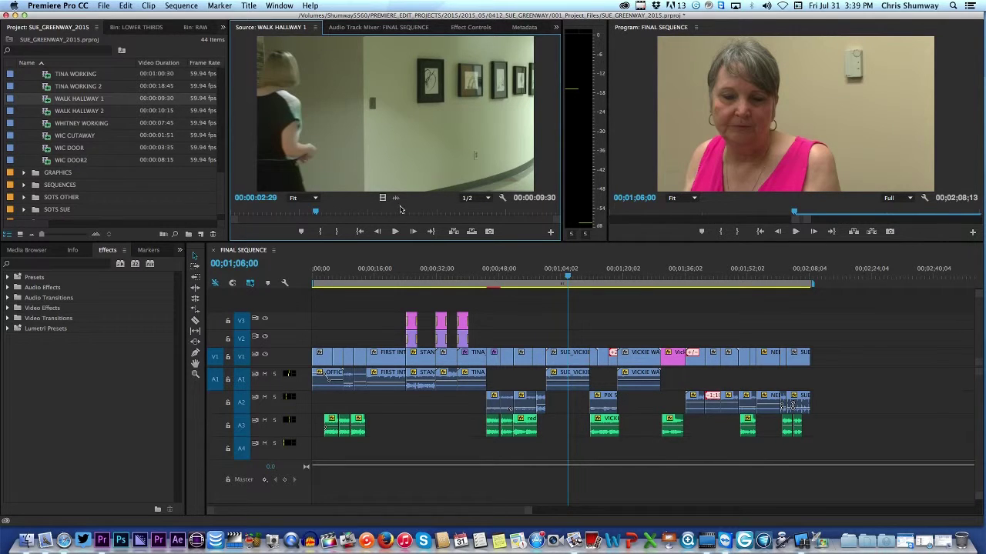
- Mark a new source range from 2:29 to 5:01, then clear it with Option+O and Option+I
key("i")
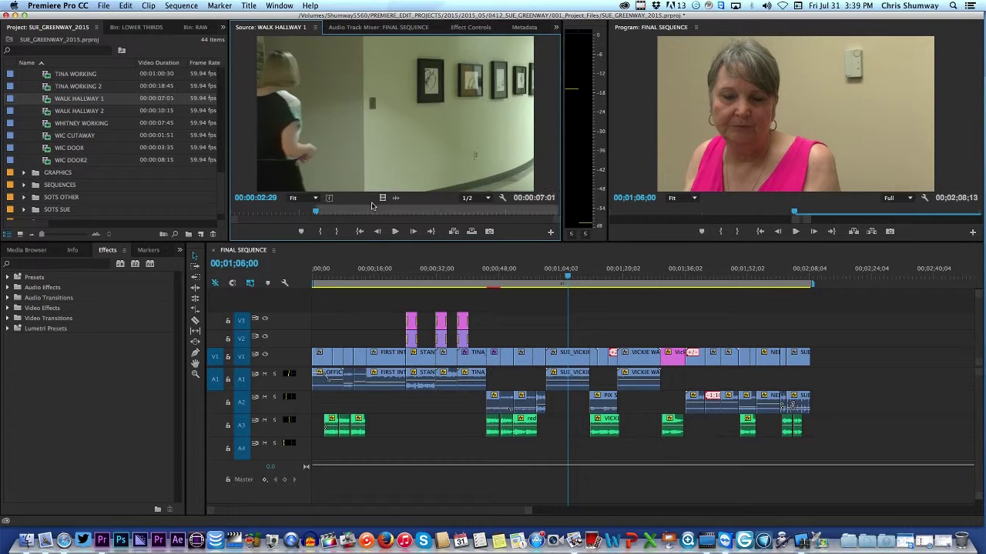
key("space")
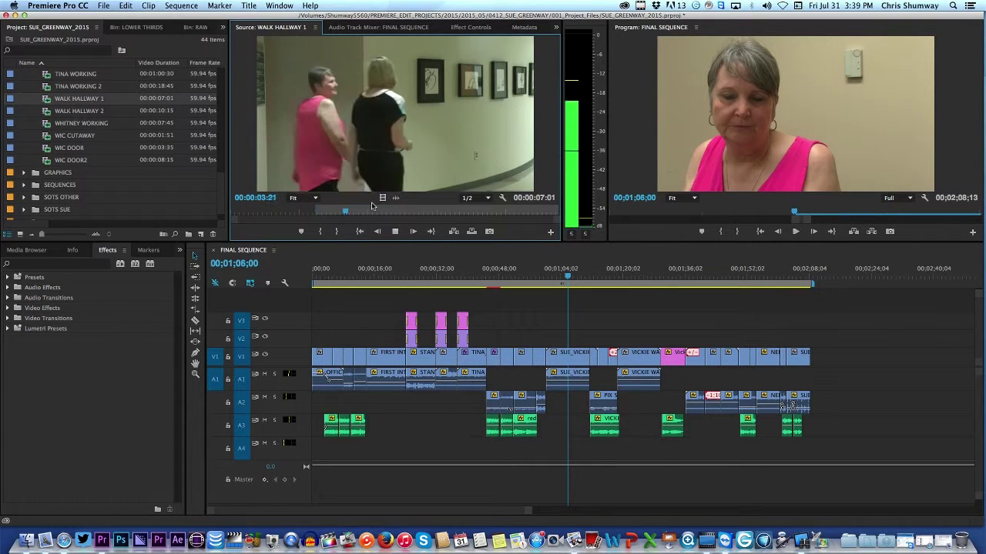
key("o")
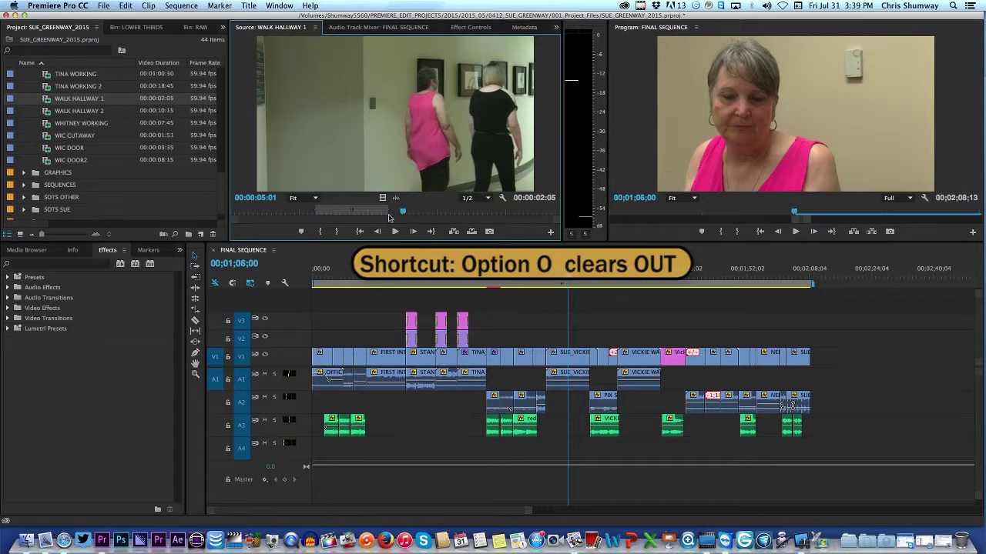
key("alt+o")
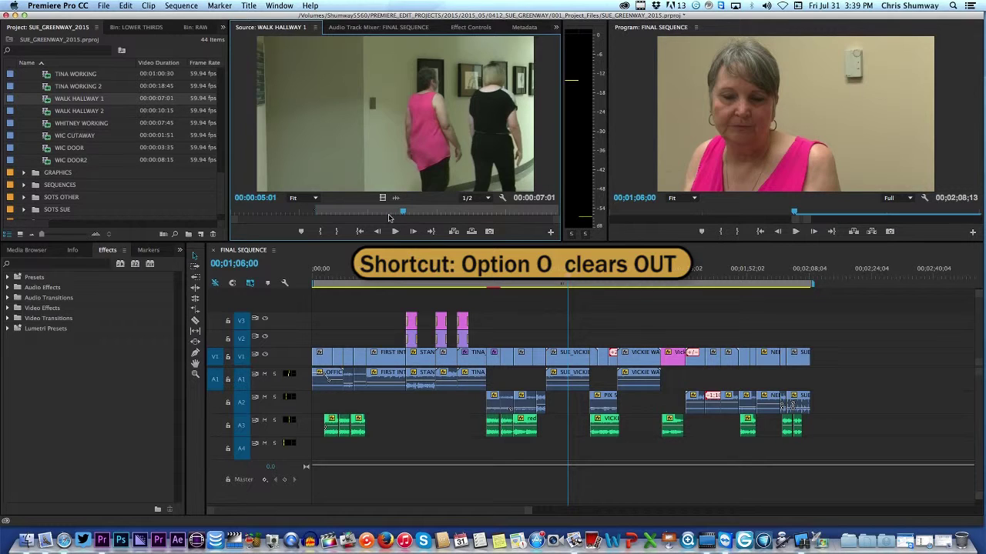
key("alt+i")
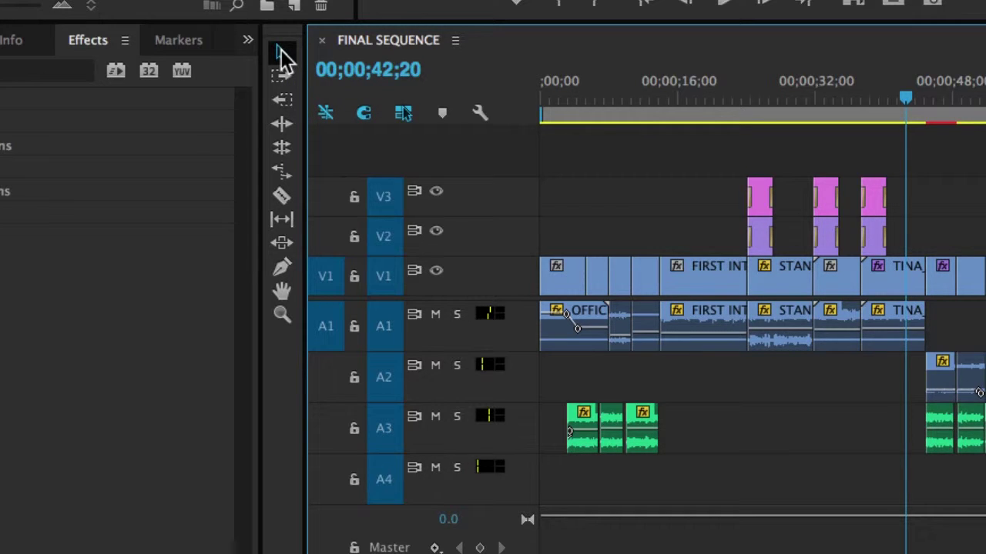
left_click(282, 54)
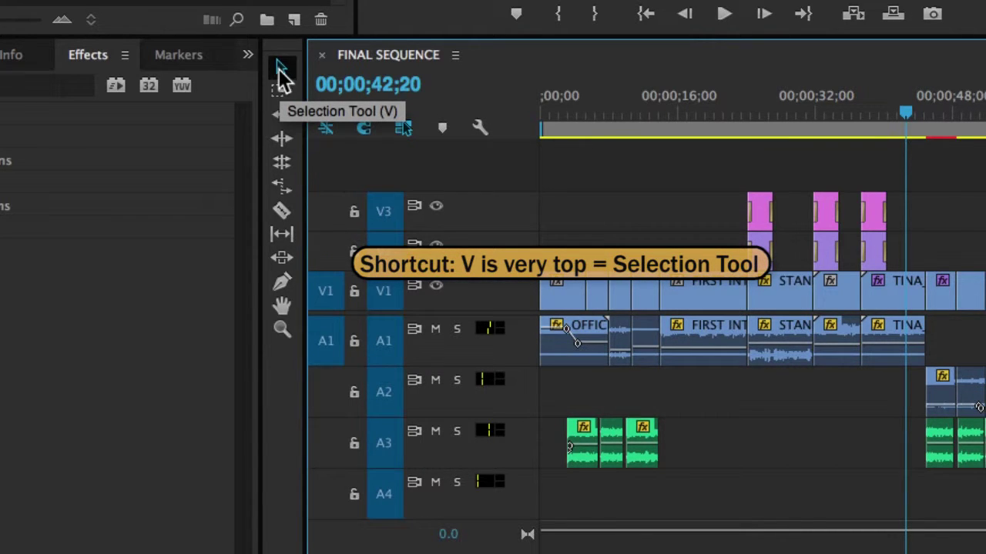
left_click(284, 69)
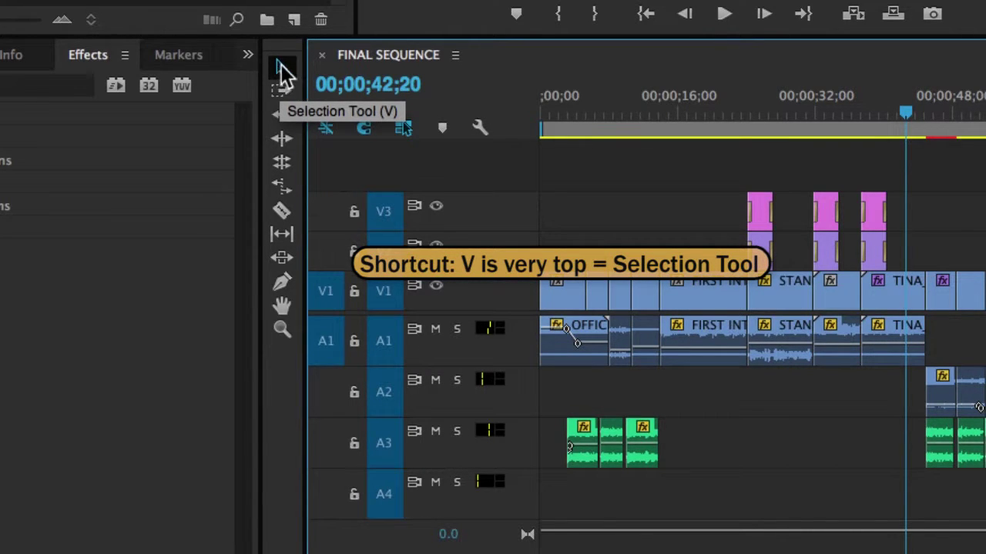
left_click(671, 223)
left_click_drag(904, 110, 682, 123)
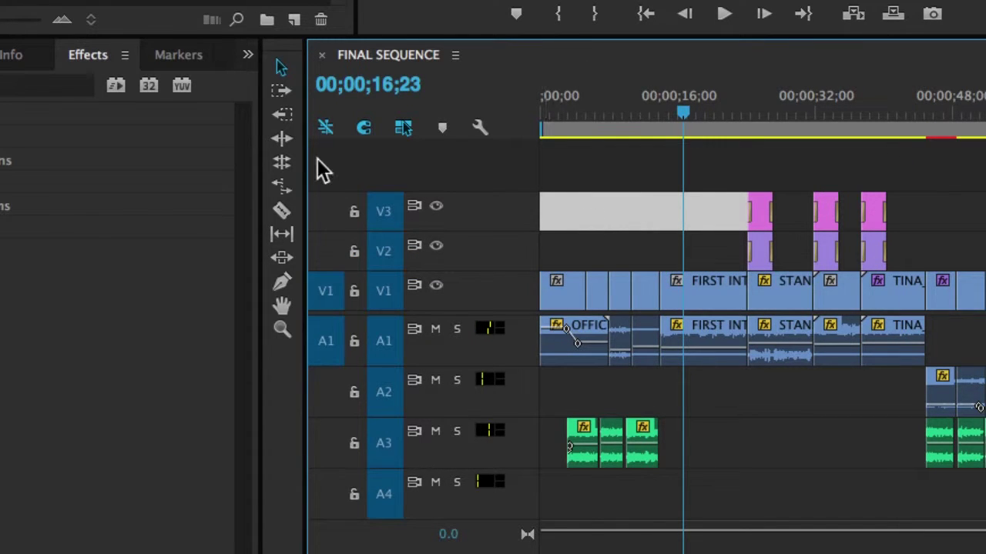
left_click(705, 282)
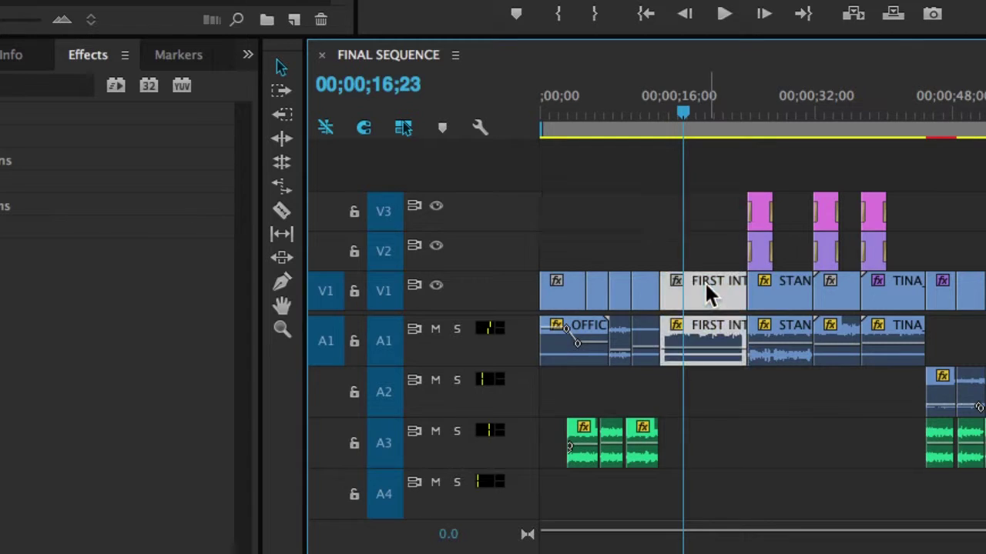
left_click(759, 224)
left_click(762, 254)
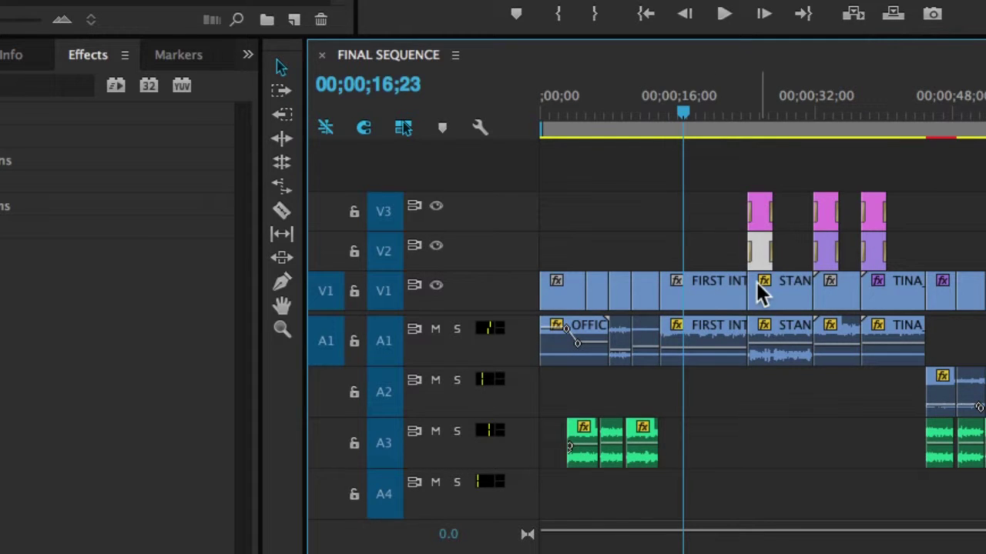
left_click(740, 292)
left_click(720, 299)
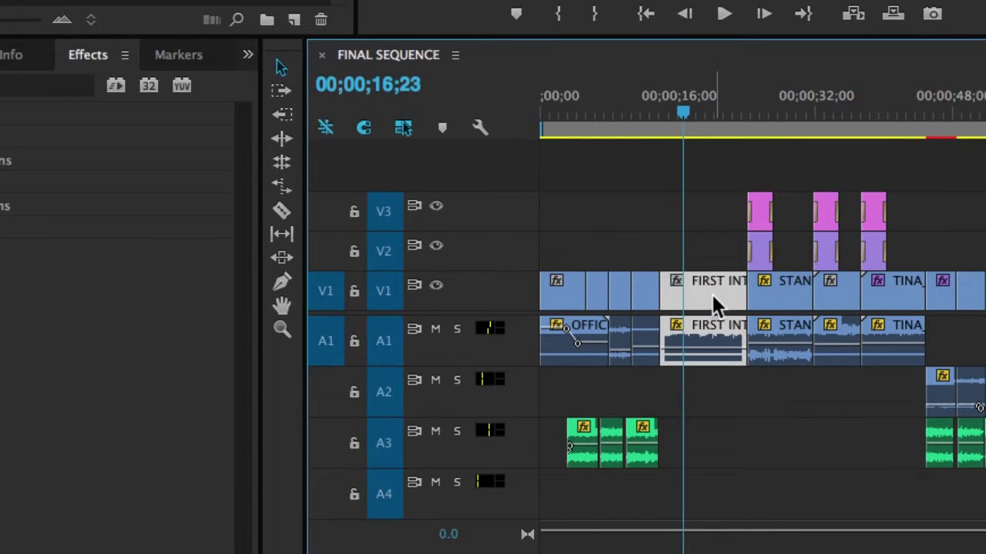
left_click(649, 299)
left_click(645, 213)
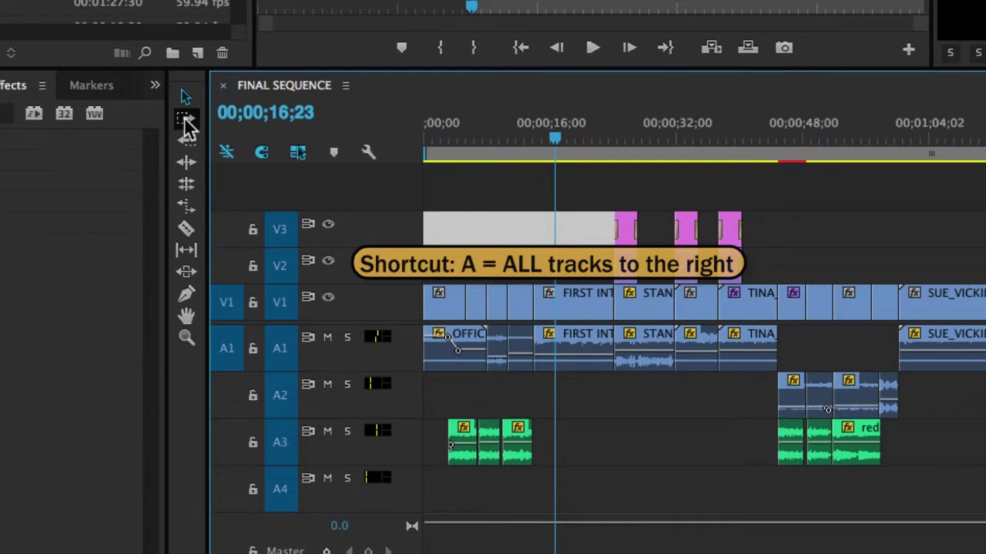
- Select FIRST INT onward with Track Select Forward (A), then everything before it with Track Select Backward (Shift+A)
left_click(186, 119)
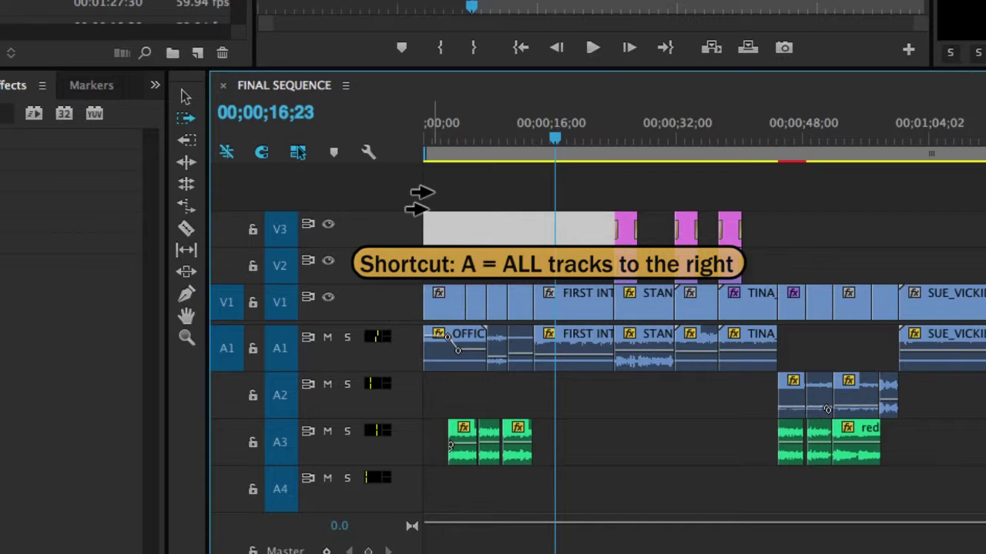
left_click(564, 306)
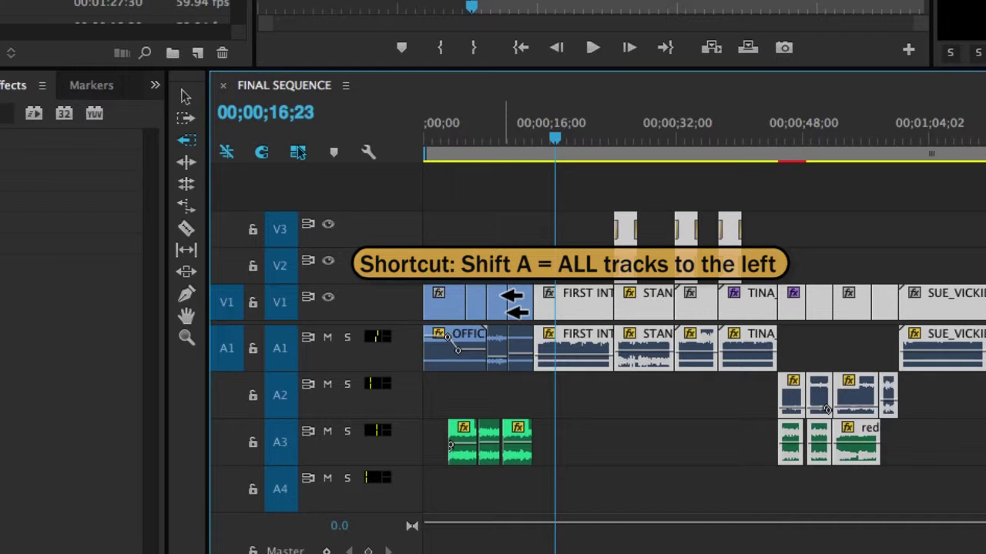
left_click(515, 301)
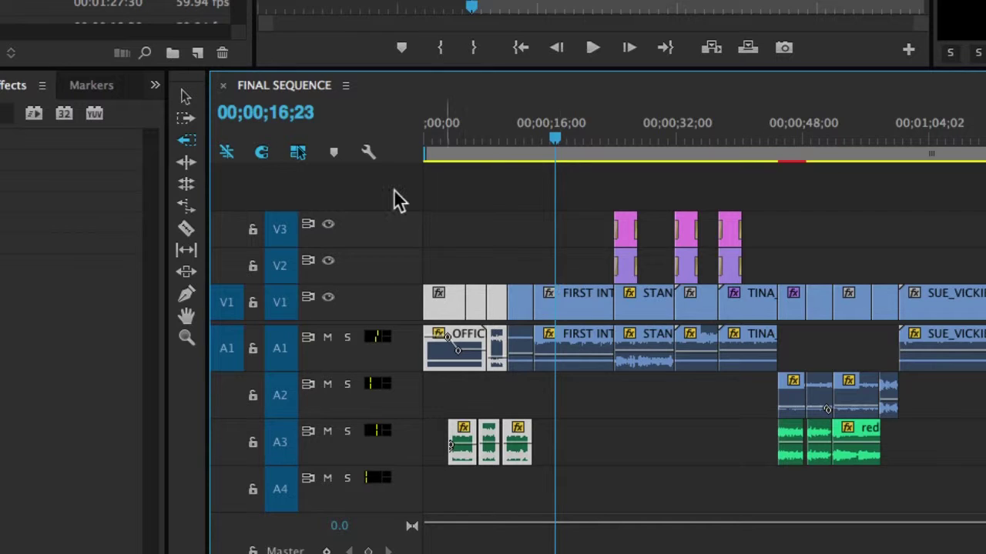
key("a")
left_click(574, 300)
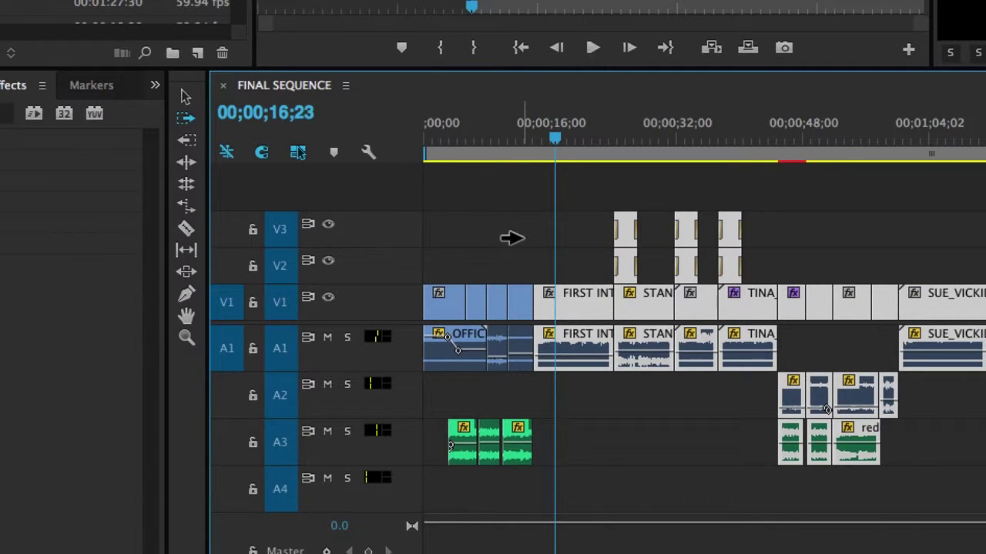
key("shift+a")
left_click(497, 304)
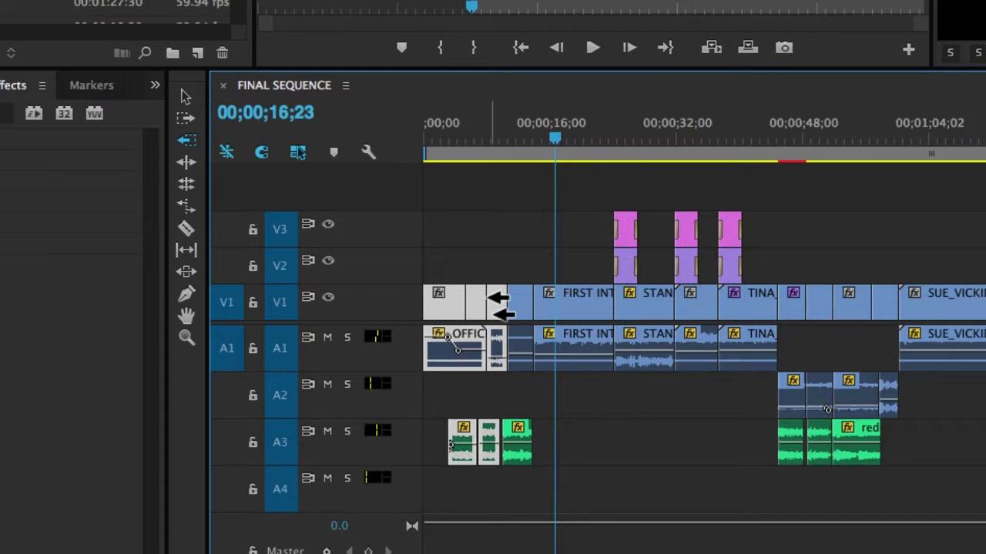
- Ripple-trim the out point of the V1 clip before FIRST INT by 6 frames using the Ripple Edit tool
left_click(186, 164)
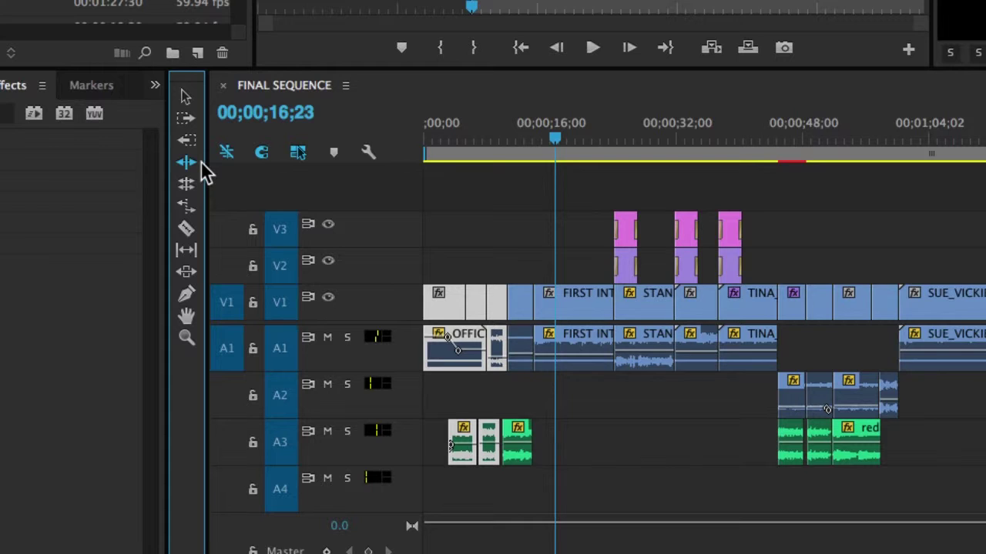
left_click(443, 214)
key("v")
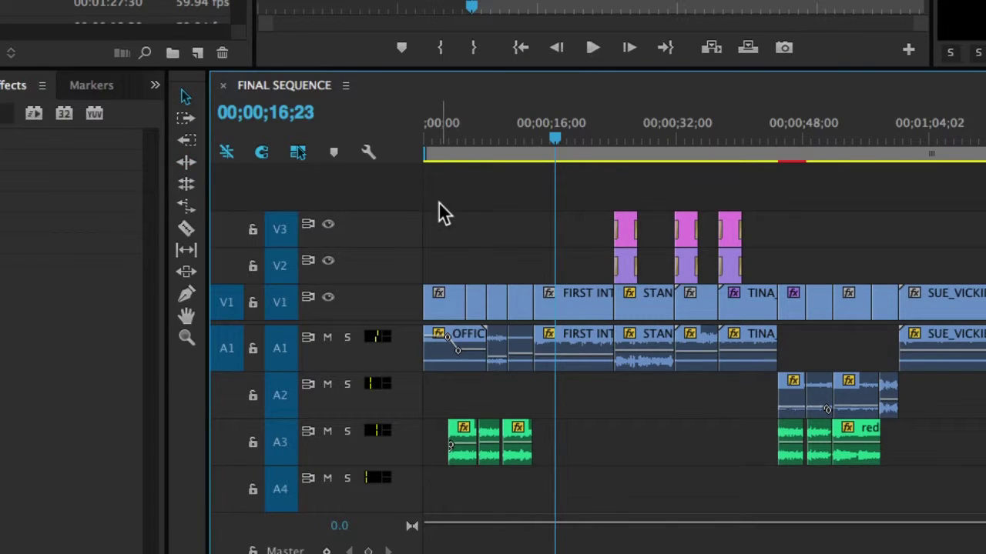
left_click(189, 164)
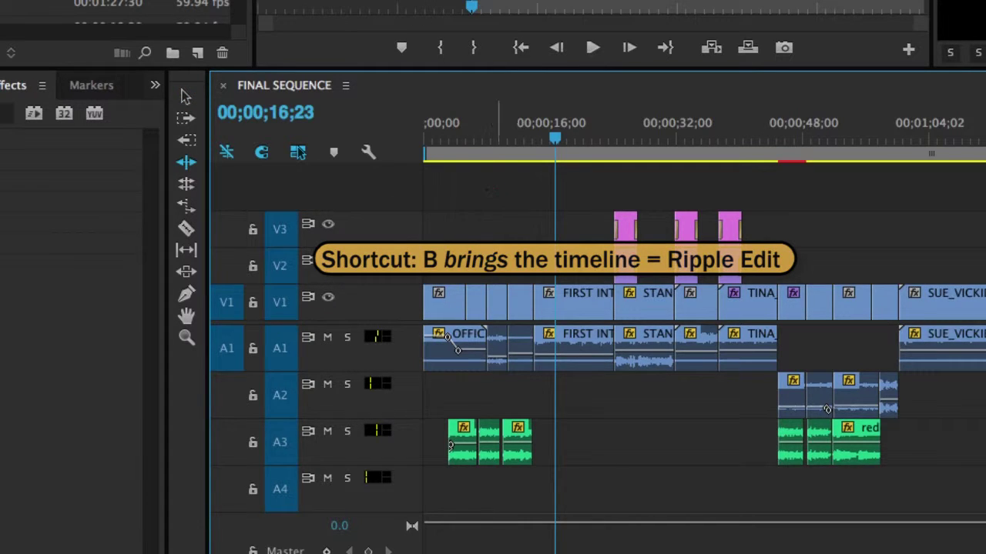
left_click_drag(459, 308, 514, 302)
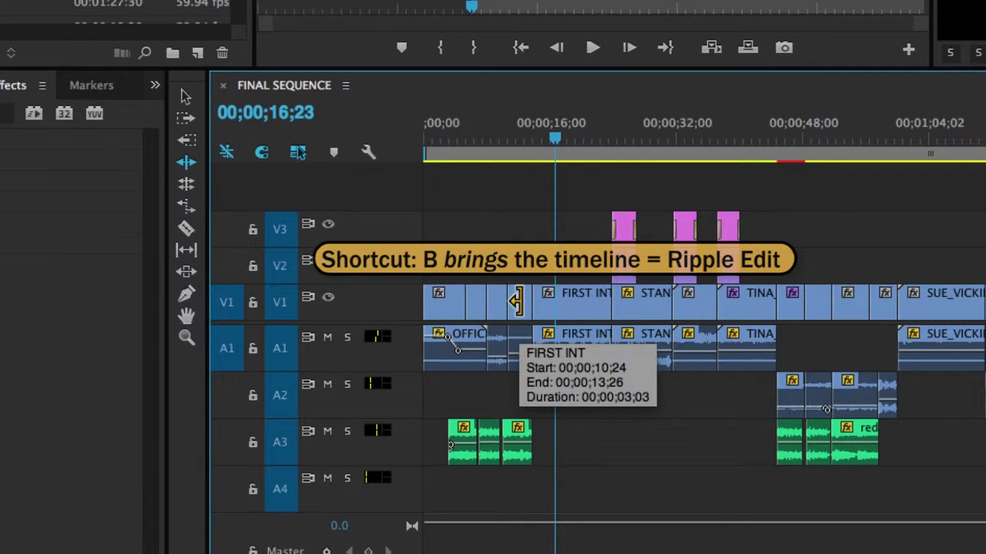
left_click_drag(516, 303, 519, 303)
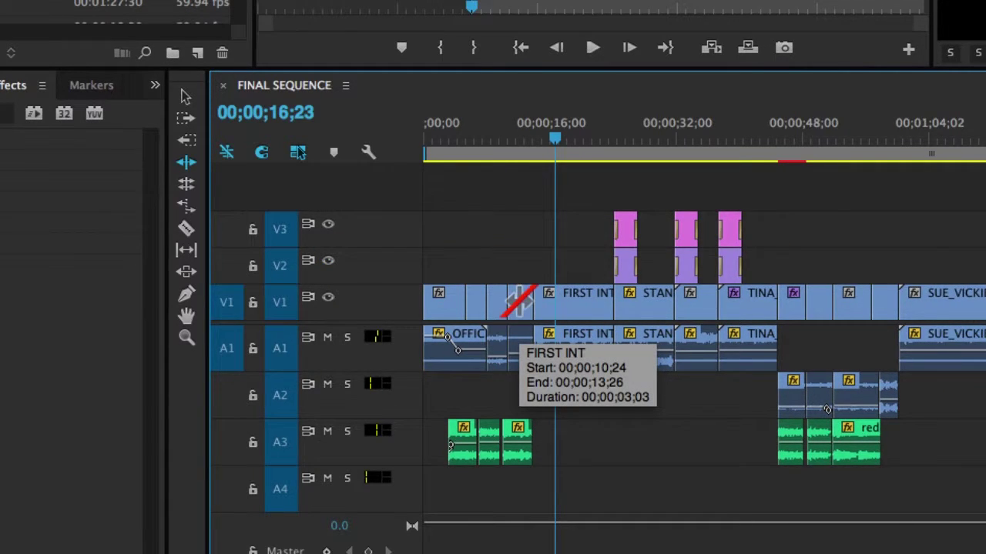
- Save the project, then roll the first edit point between the opening V1/A1 clips slightly left
left_click(185, 187)
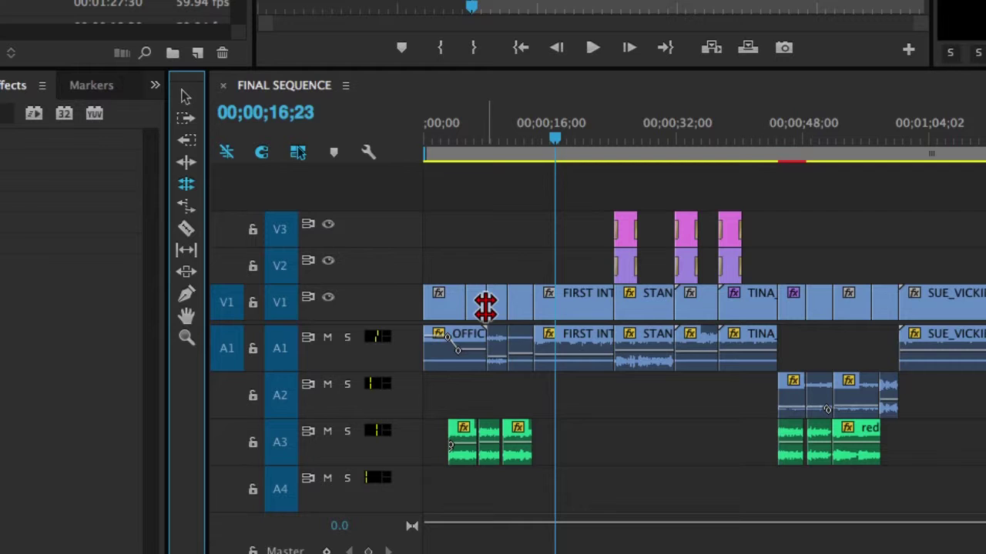
key("ctrl+s")
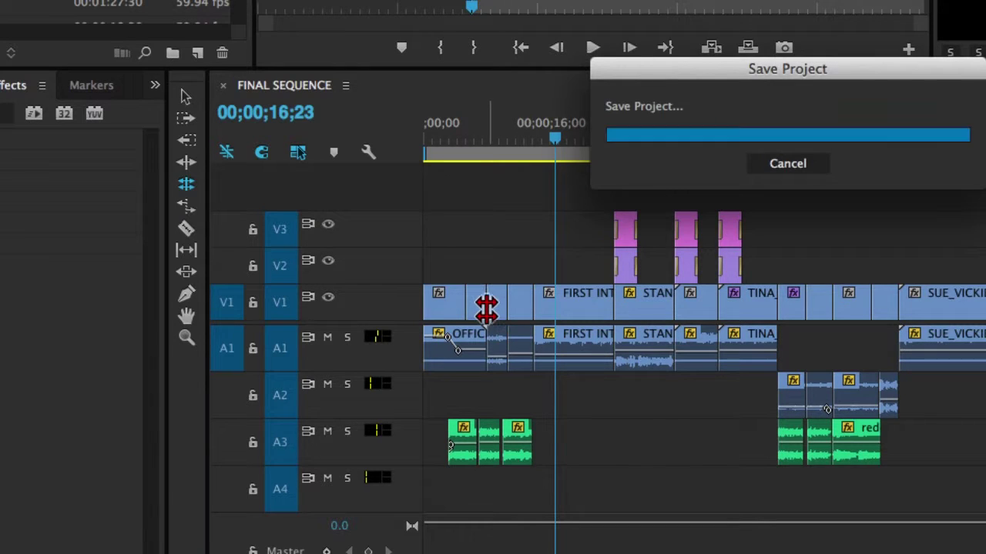
left_click_drag(486, 303, 485, 304)
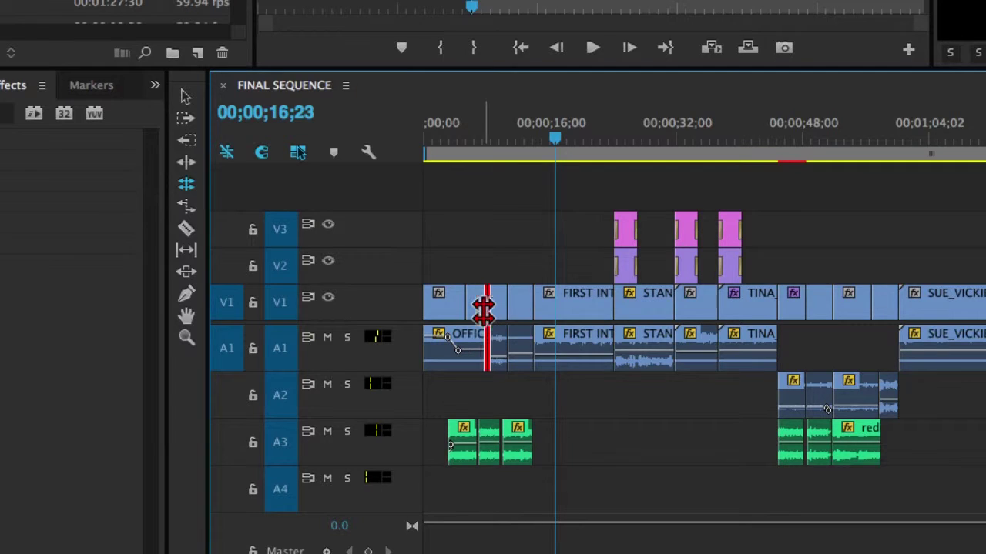
- Razor-cut the V1/A1 clips just before FIRST INT, then select the empty gap on V3
left_click(187, 231)
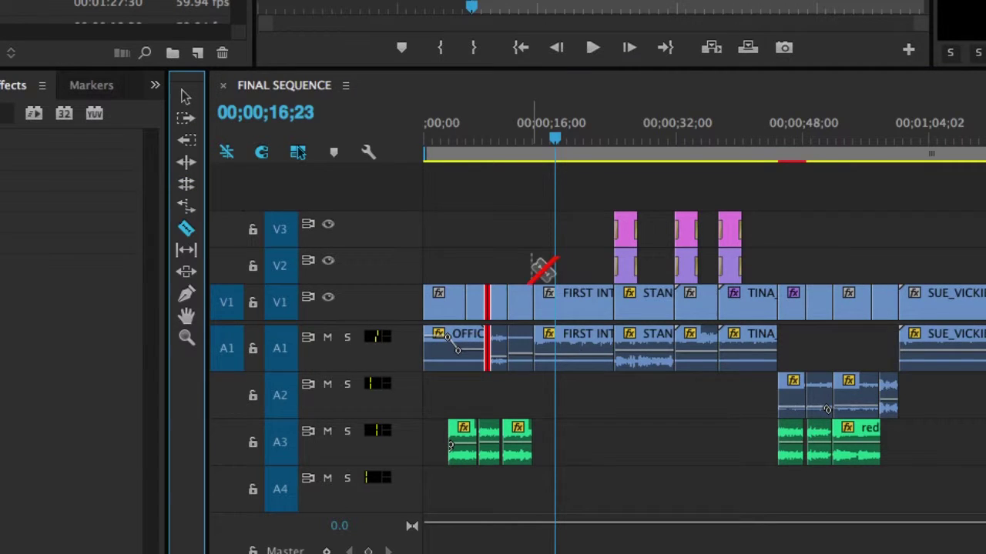
left_click(528, 306)
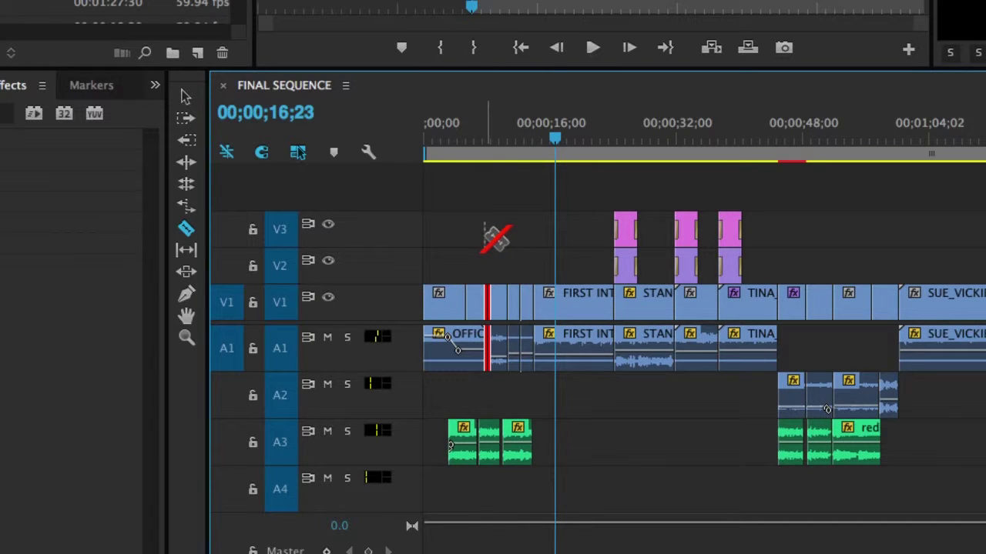
key("v")
left_click(482, 241)
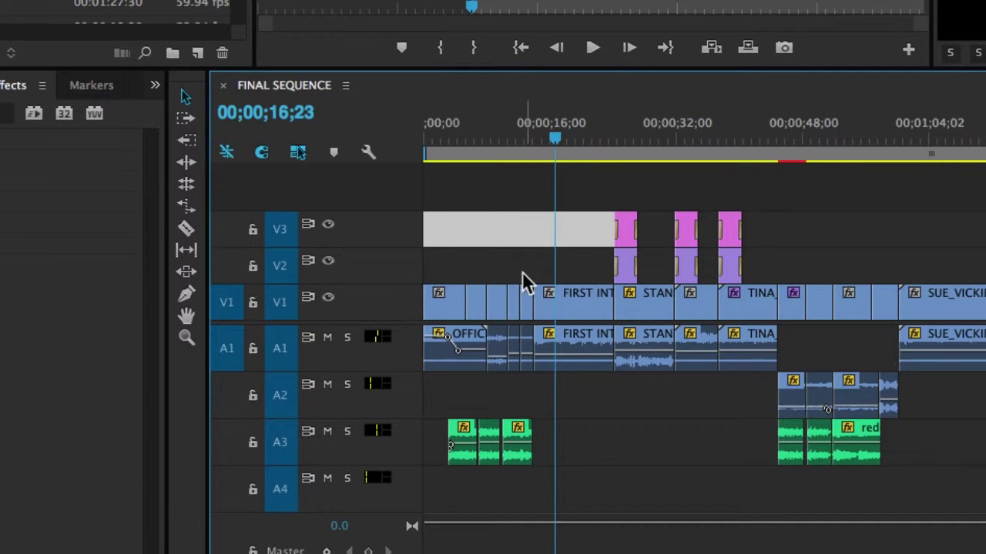
- Move the gap selection down to V2 and jump the playhead to the 00;00;45;00 edit
key("n")
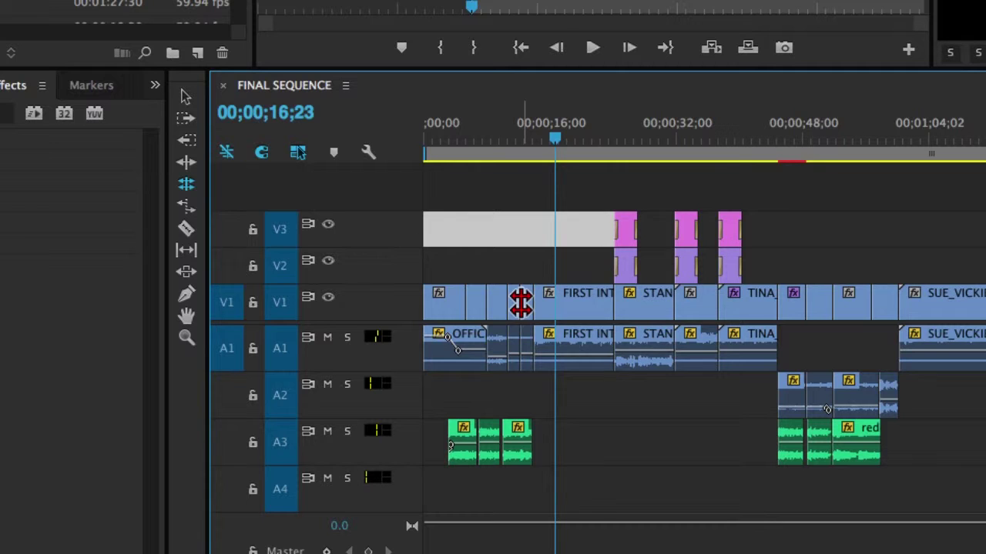
key("v")
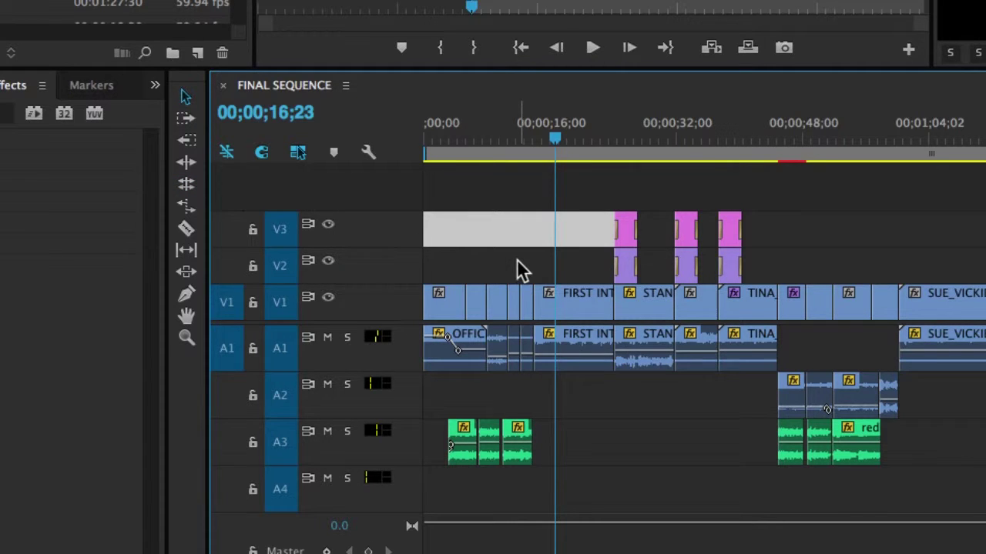
key("alt+Down")
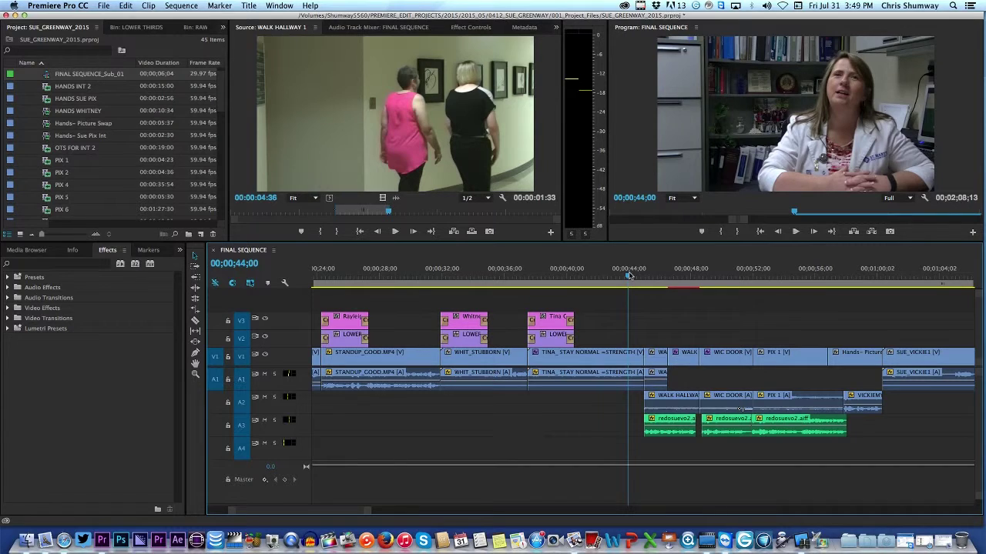
key("Down")
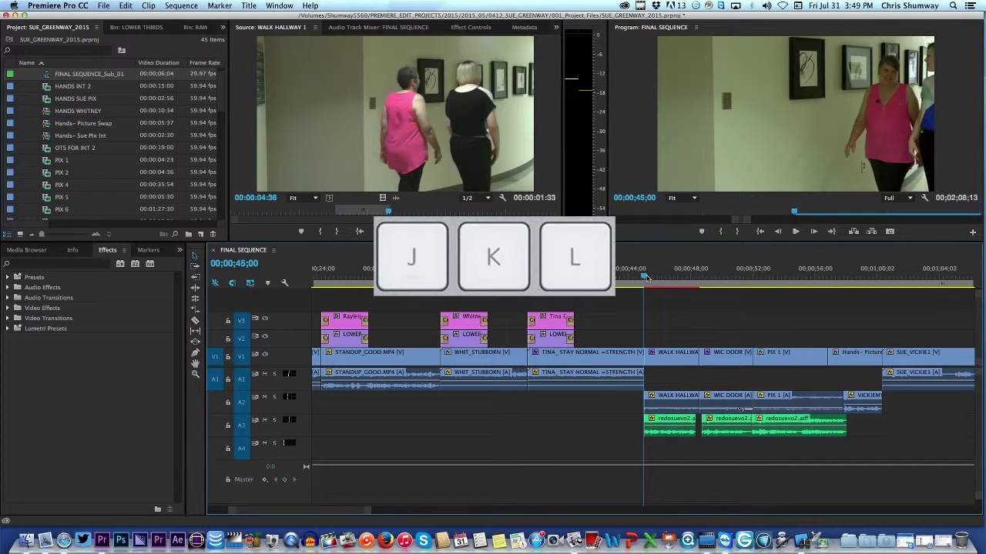
- From 00;00;44;10, play the sequence forward in short bursts, pausing at 00;00;46;14 and 00;00;48;13
left_click(691, 158)
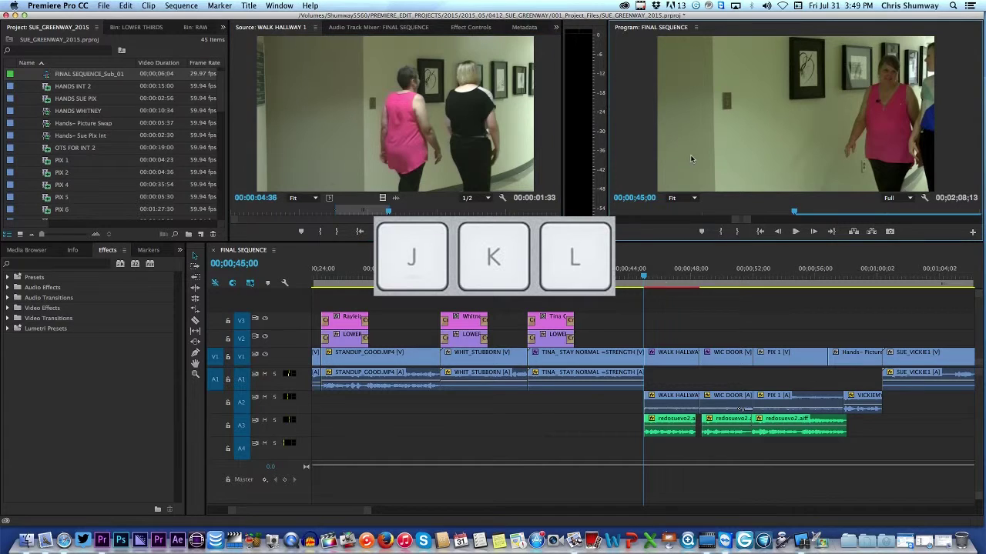
left_click(632, 300)
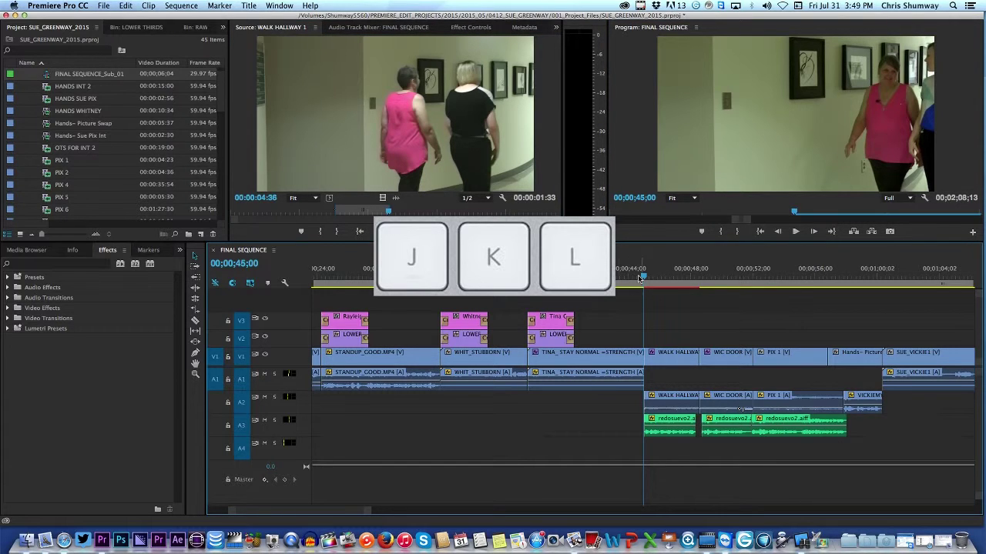
left_click(633, 275)
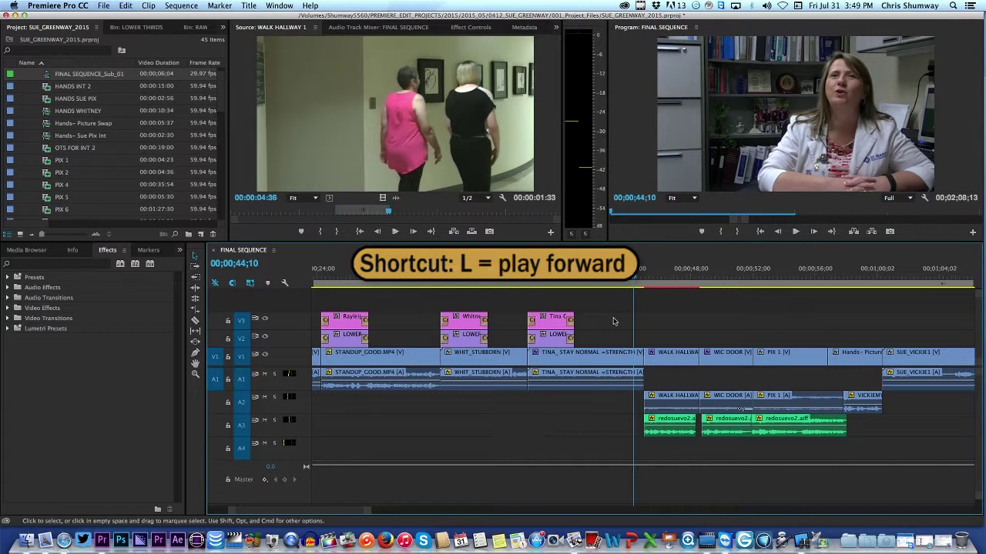
key("l")
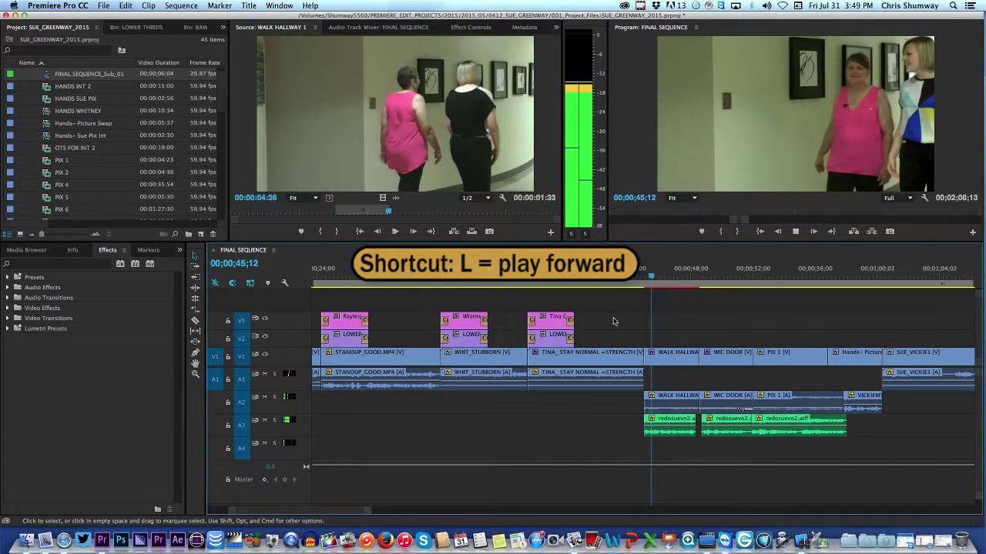
key("k")
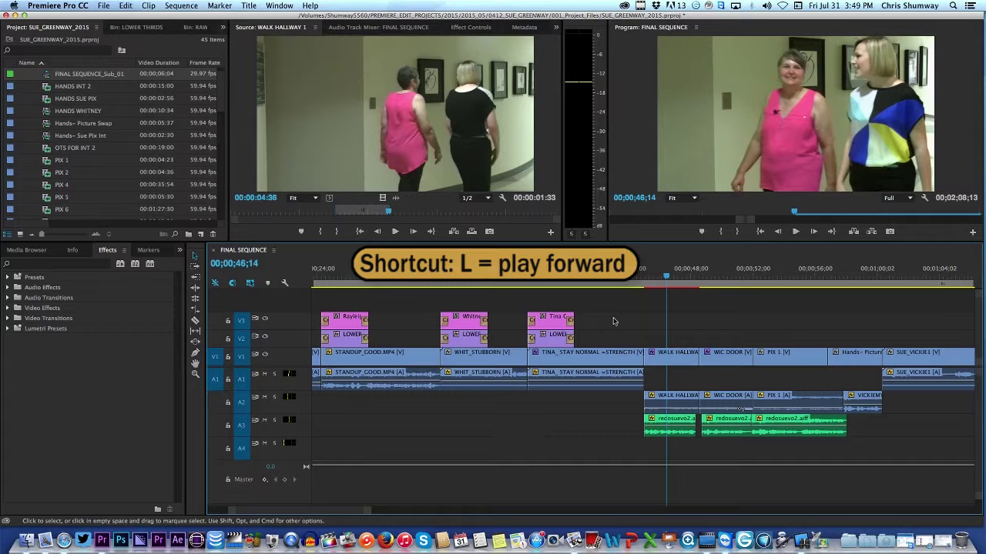
key("l")
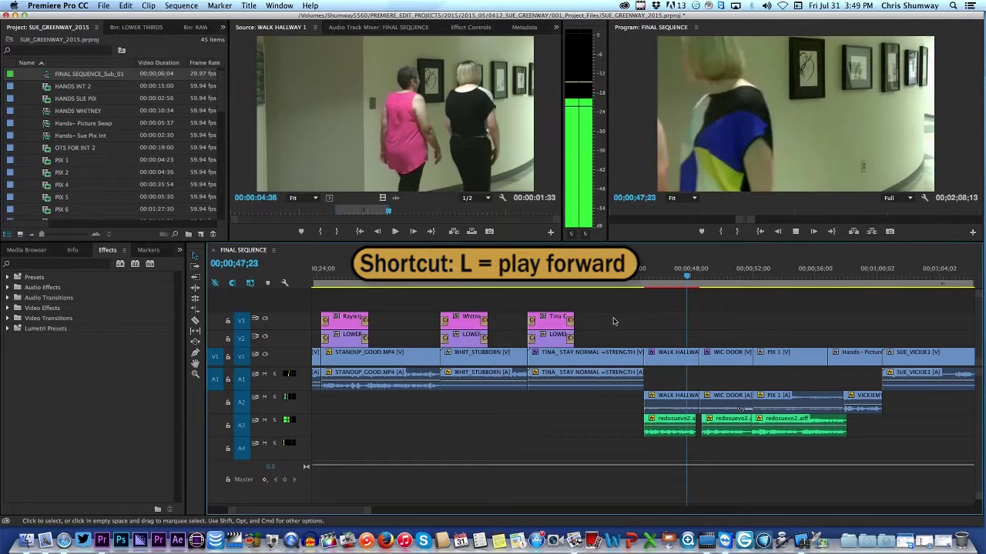
key("k")
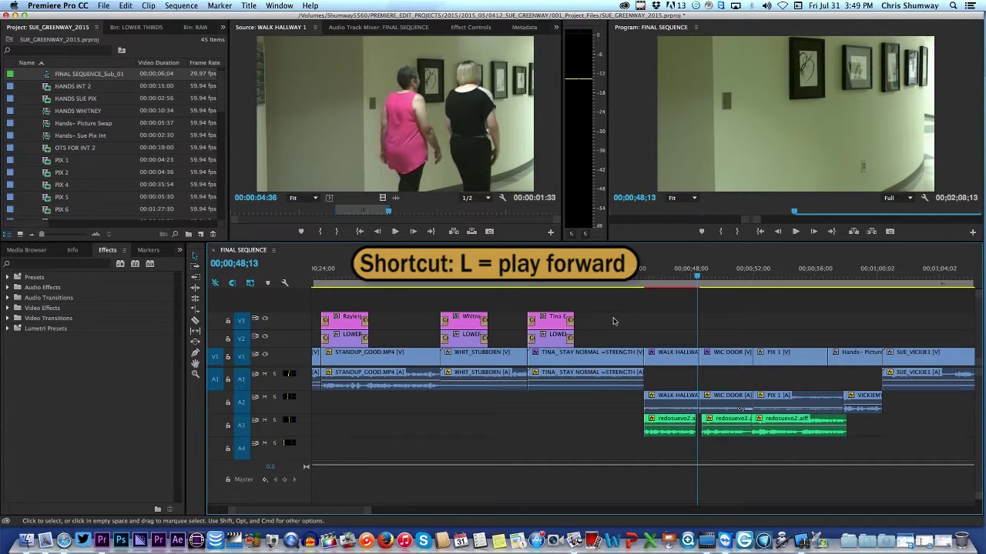
- Play forward at double speed to 00;00;54;20, then play fast in reverse back to about 00;00;33
key("l")
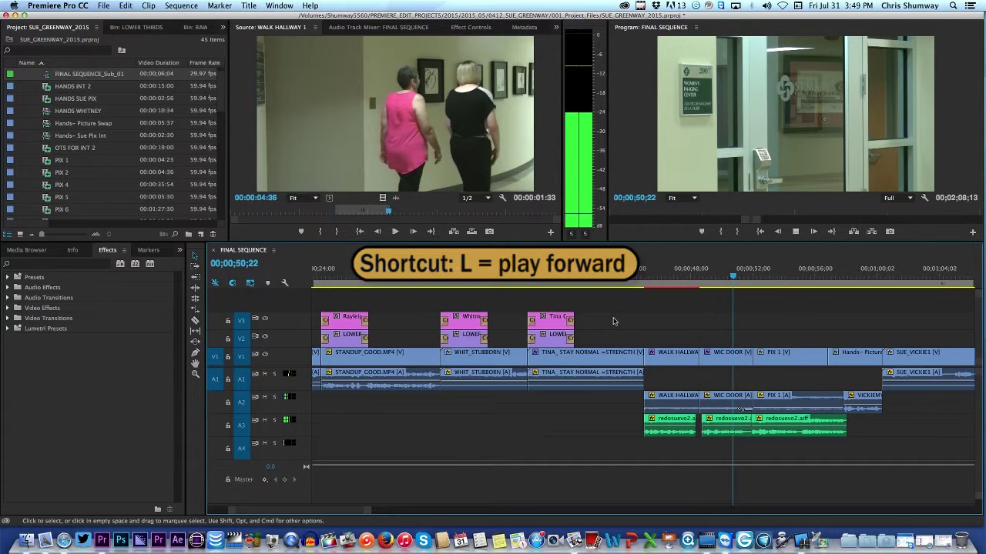
key("l")
key("k")
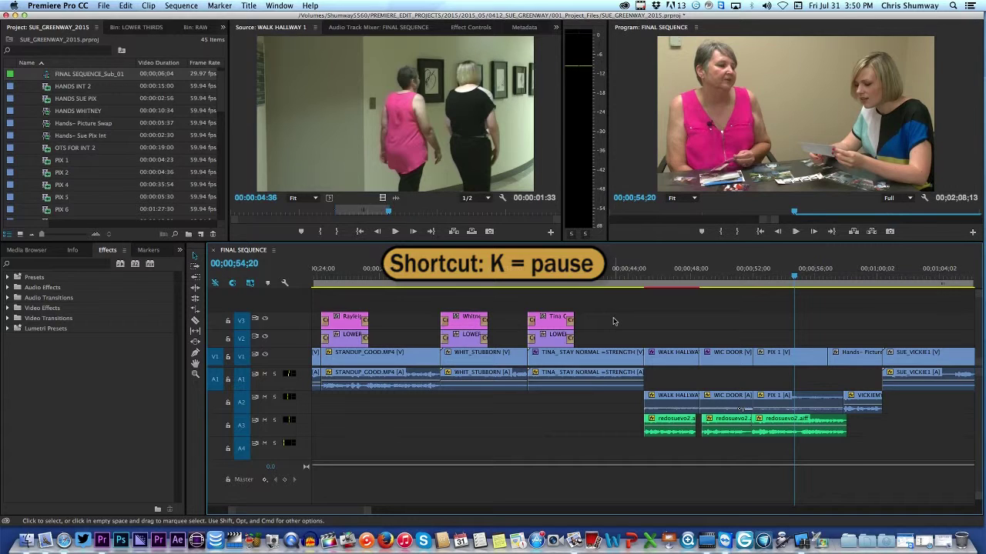
key("Down")
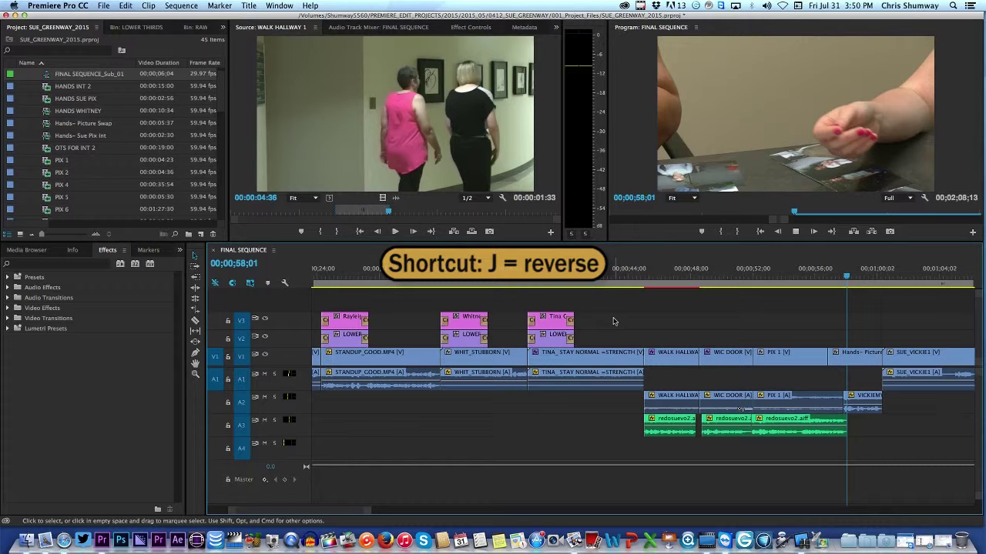
key("j")
key("j")
key("j")
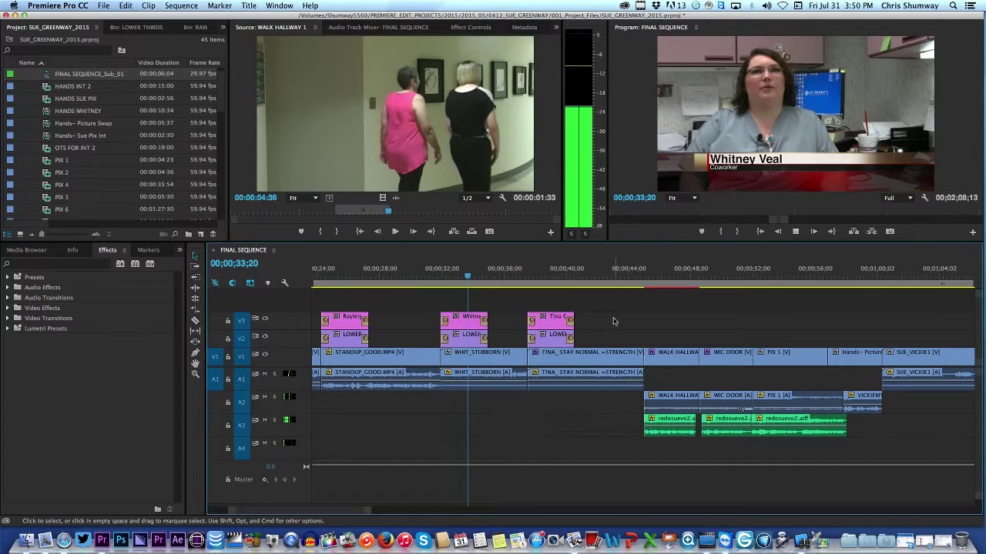
key("k")
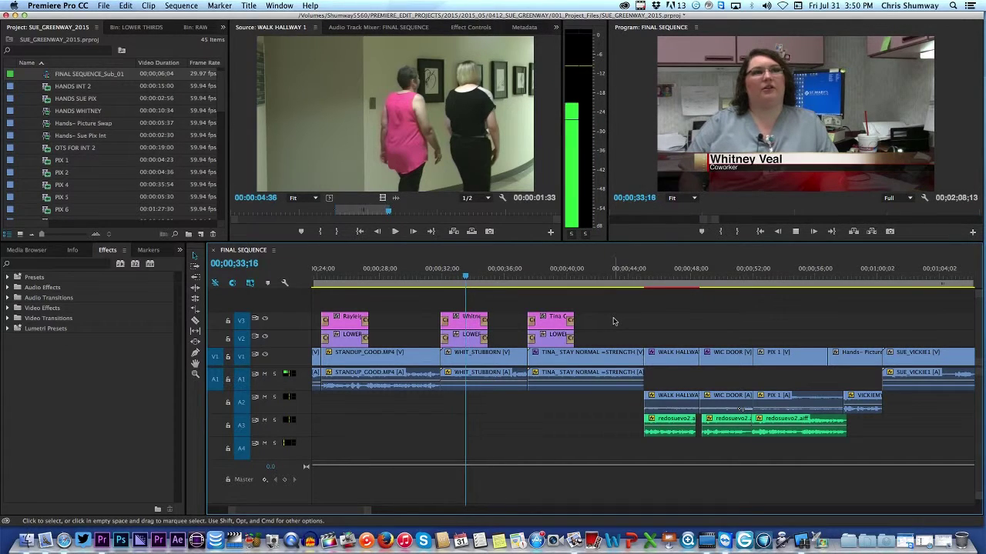
- From 00;00;31;21, nudge a few frames each way, then jump forward through edit points to WIC DOOR
key("k")
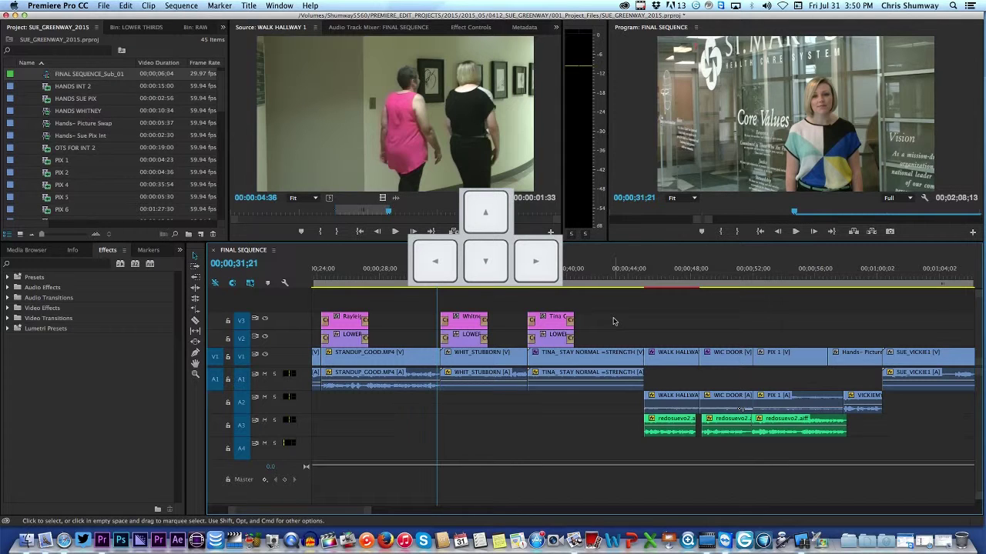
key("Right")
key("Right")
key("Right")
key("Right")
key("Right")
key("Right")
key("Left")
key("Left")
key("Left")
key("Left")
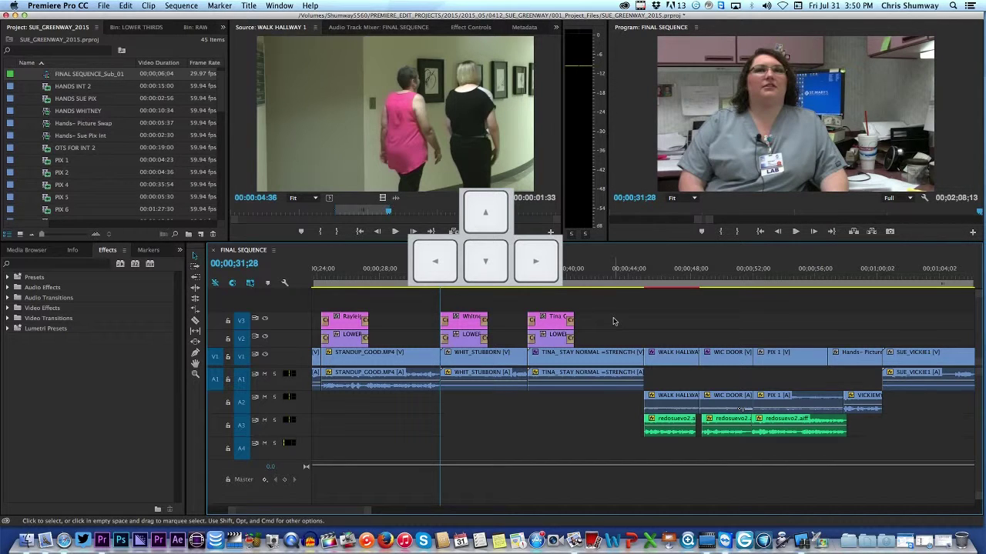
key("Down")
key("Down")
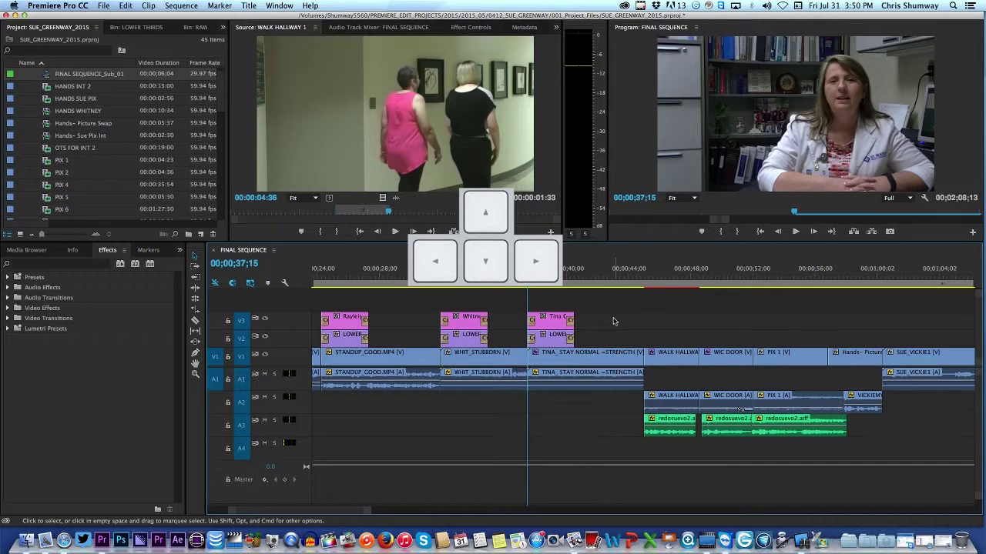
key("Down")
key("Down")
key("Down")
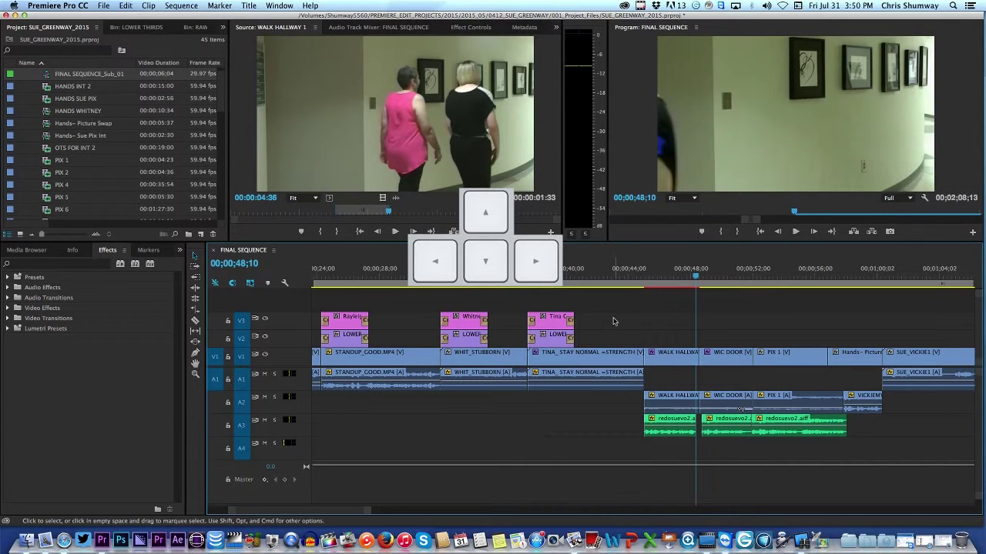
key("Down")
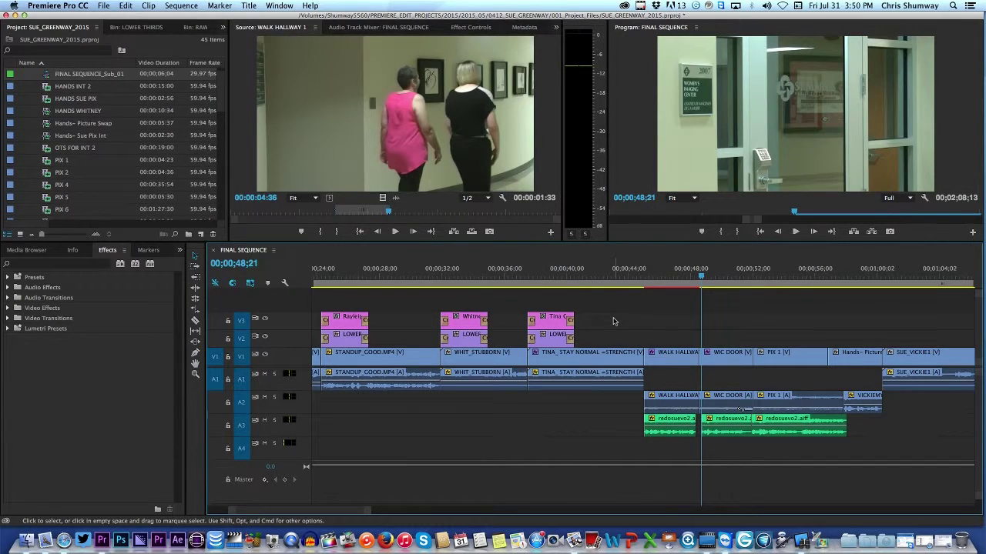
key("Down")
- Jump back to the 00;00;27;09 edit, play forward and backward, and park at 00;00;36;28
key("Up")
key("Up")
key("Up")
key("Up")
key("Up")
key("Up")
key("Up")
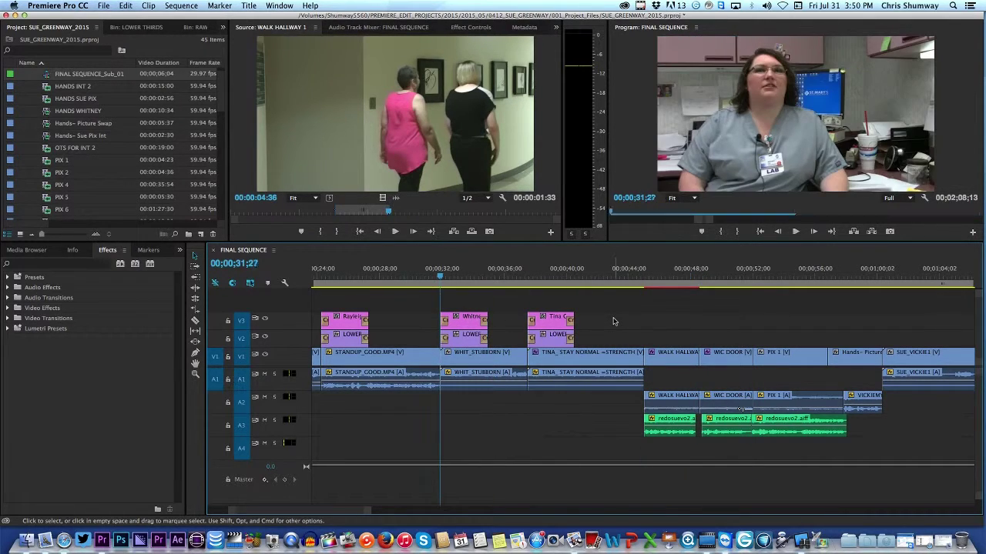
key("Up")
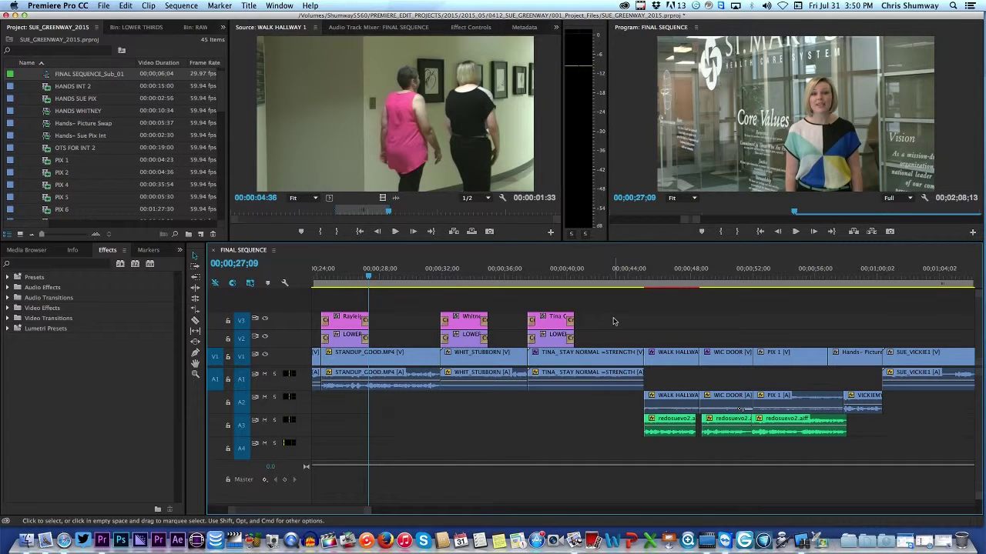
key("space")
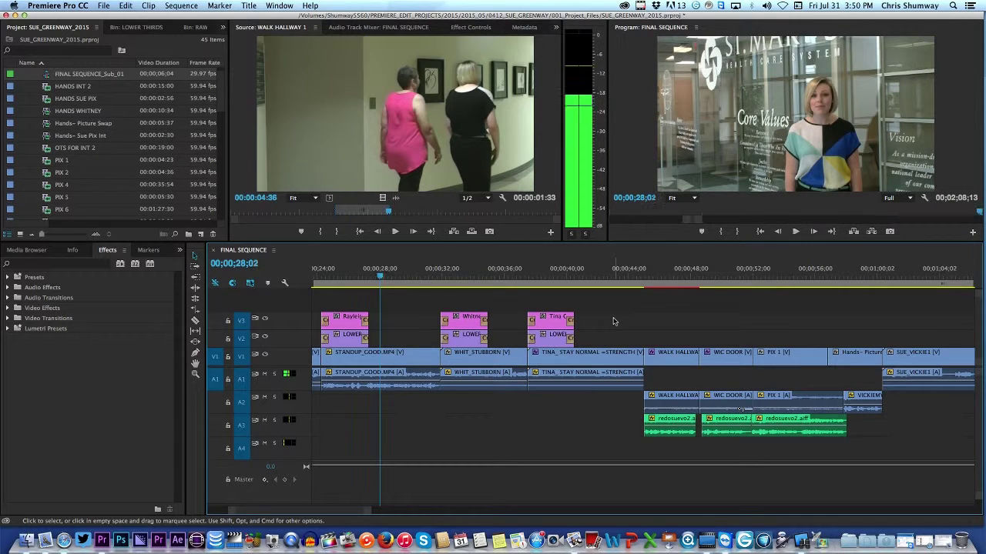
key("j")
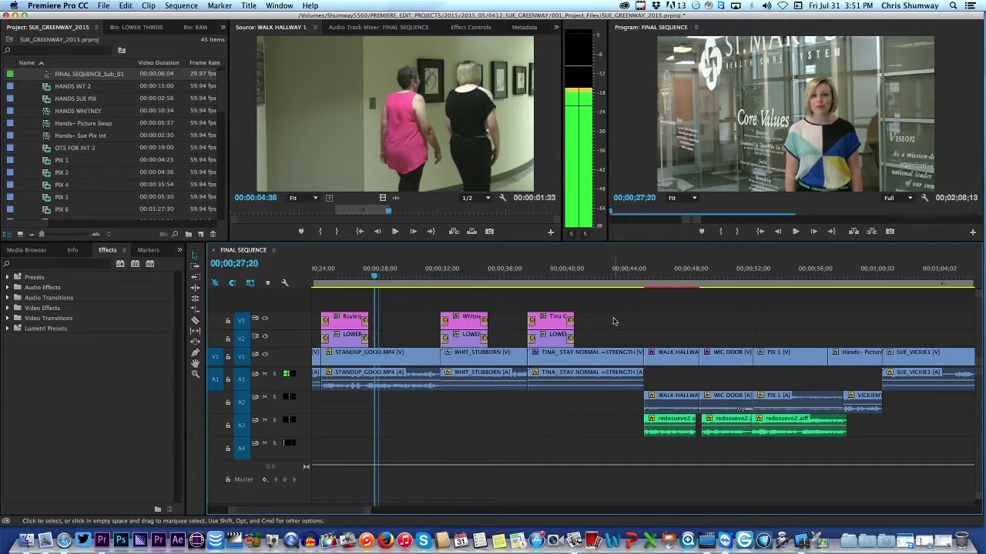
key("Left")
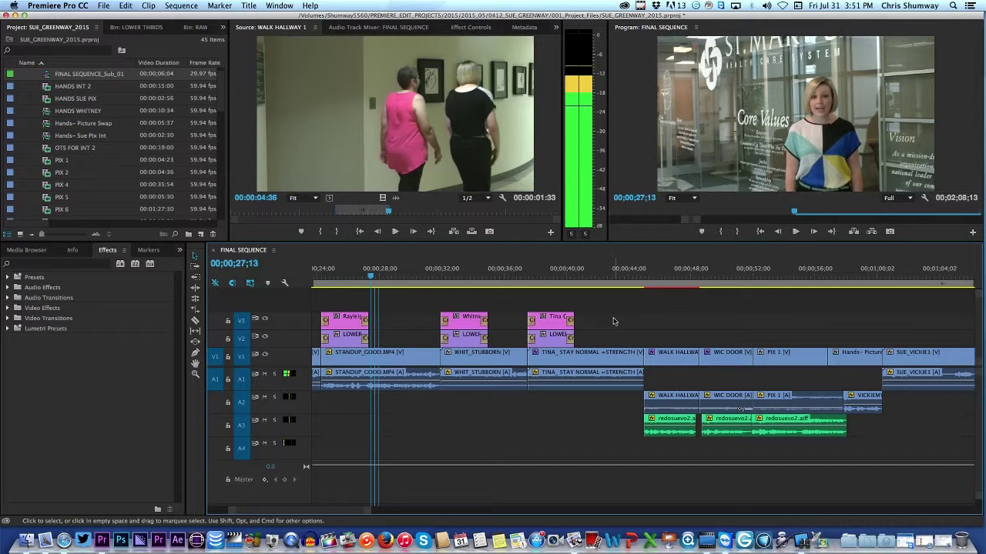
key("l")
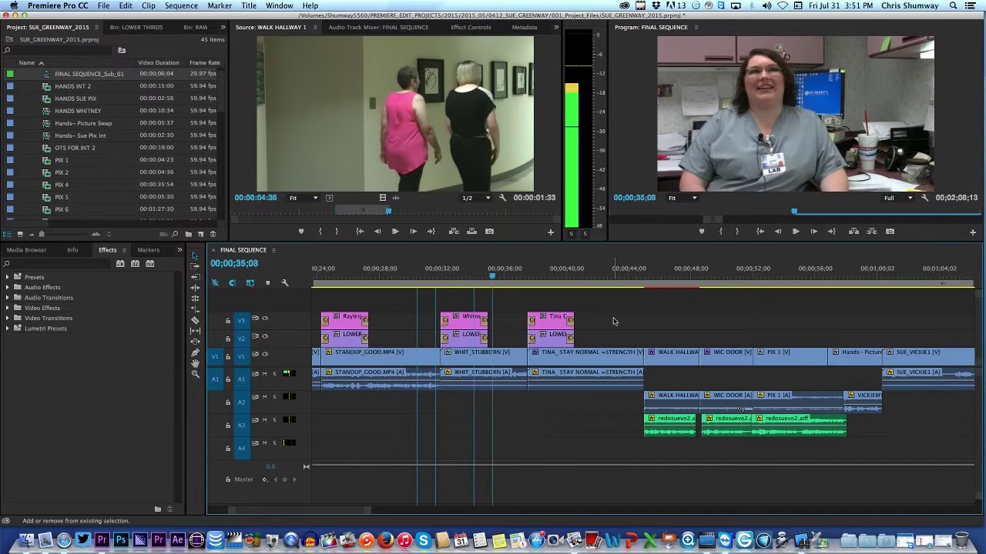
key("j")
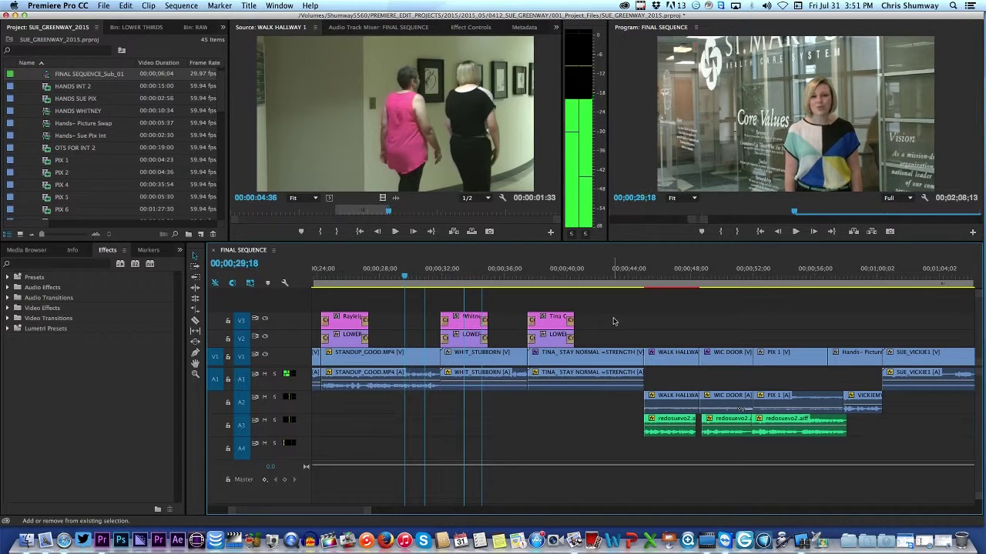
left_click(518, 271)
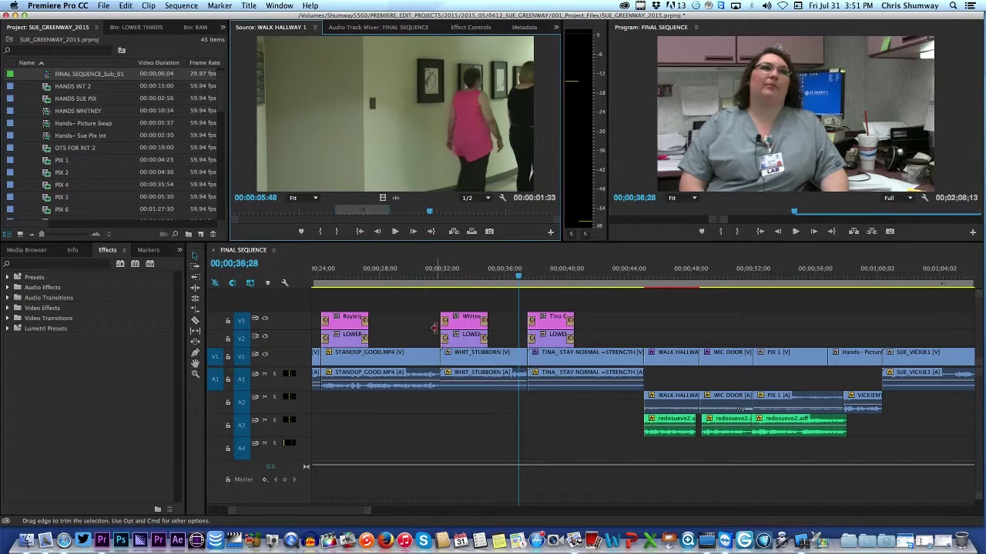
- Jump to the sequence end, return to 00;00;00;00, and zoom the timeline to show the whole sequence
left_click(556, 259)
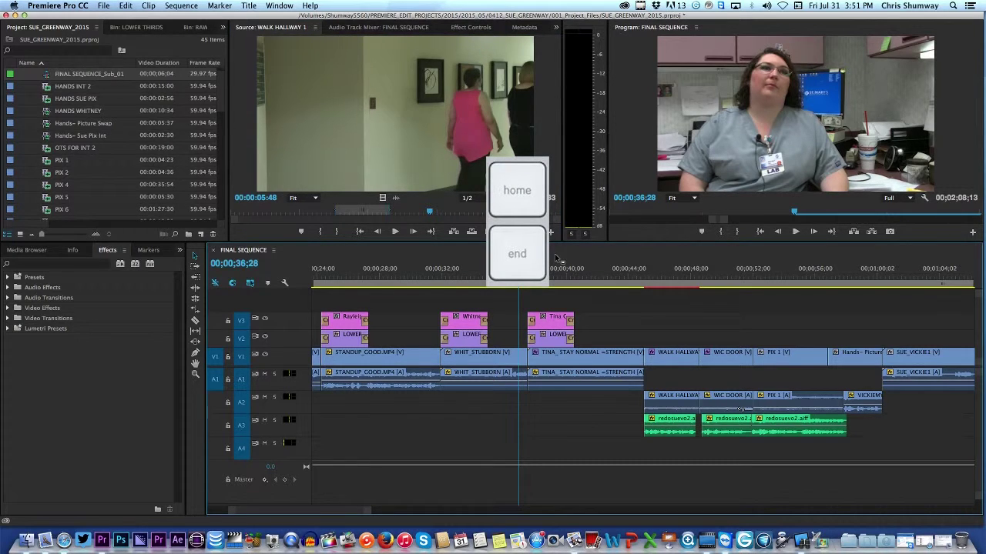
key("End")
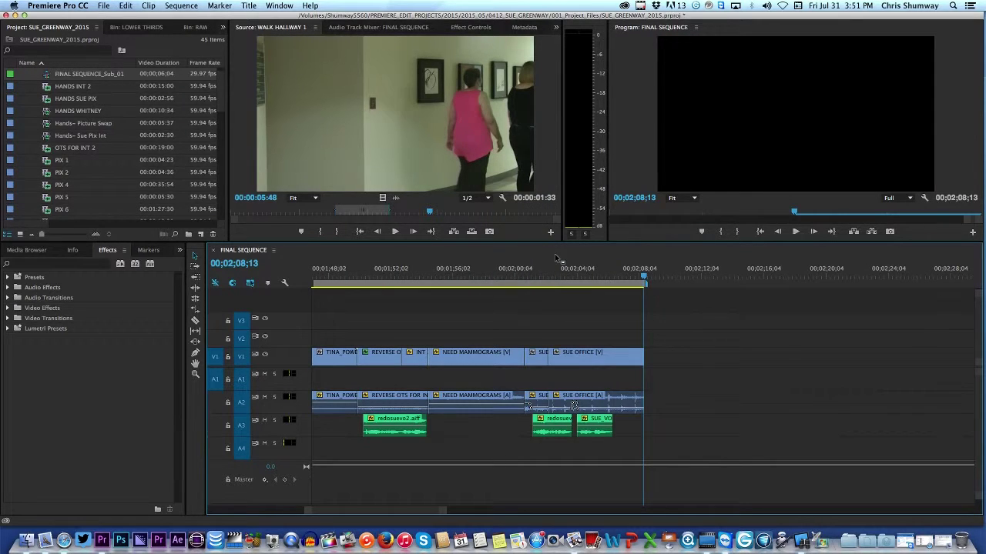
key("Home")
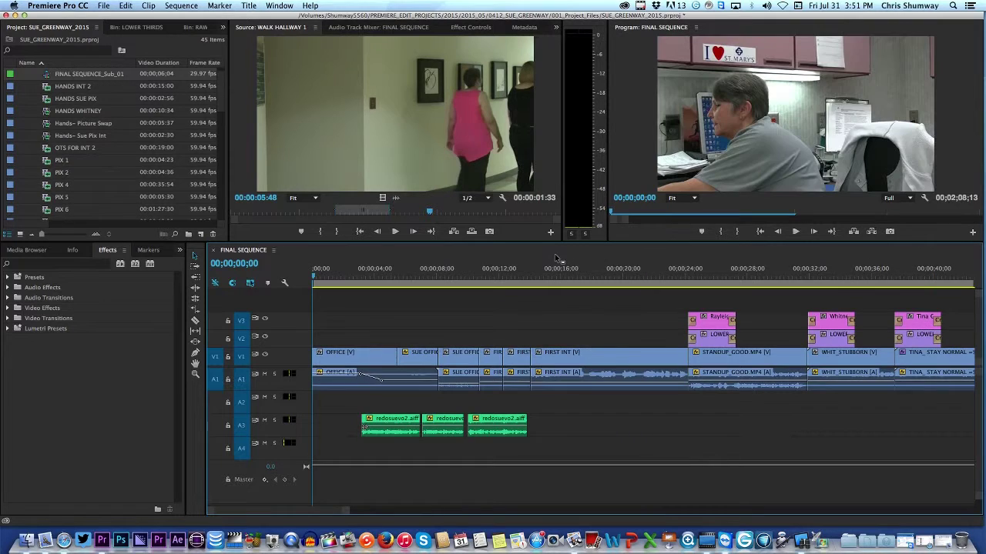
key("backslash")
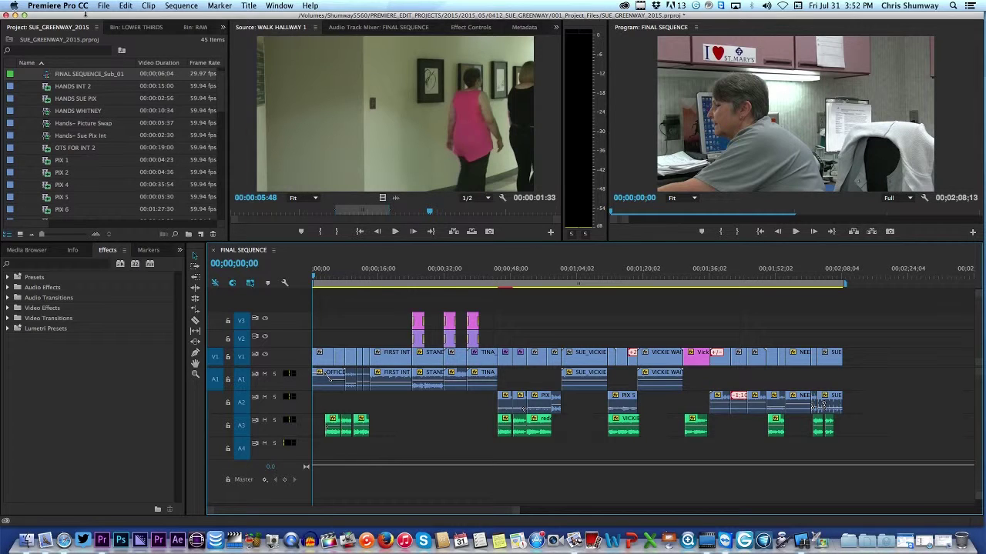
left_click(83, 7)
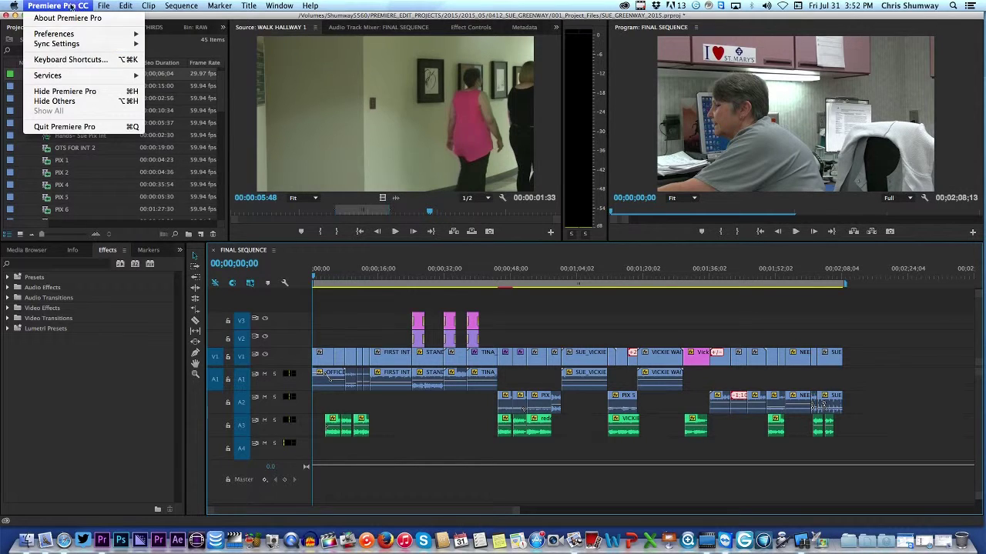
left_click(52, 62)
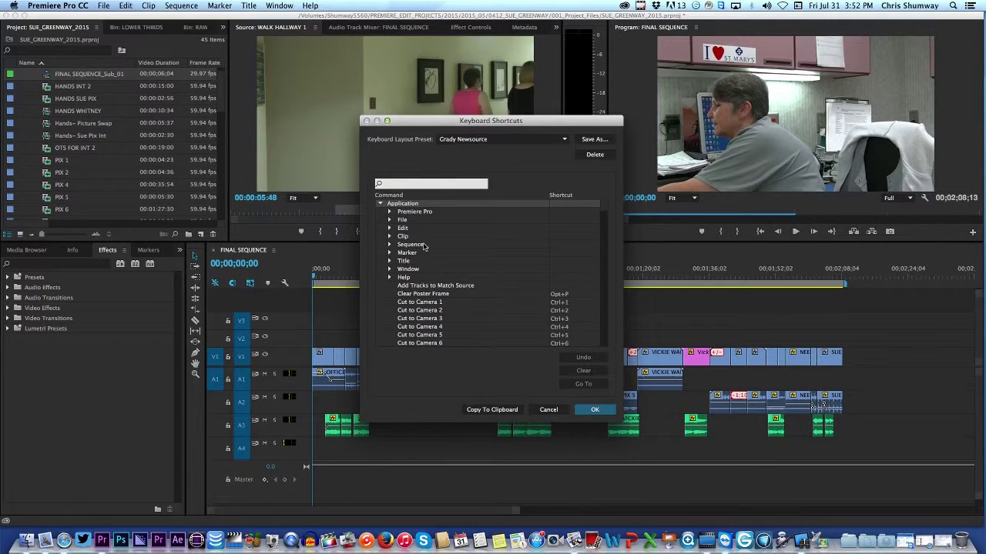
left_click(410, 183)
left_click(557, 408)
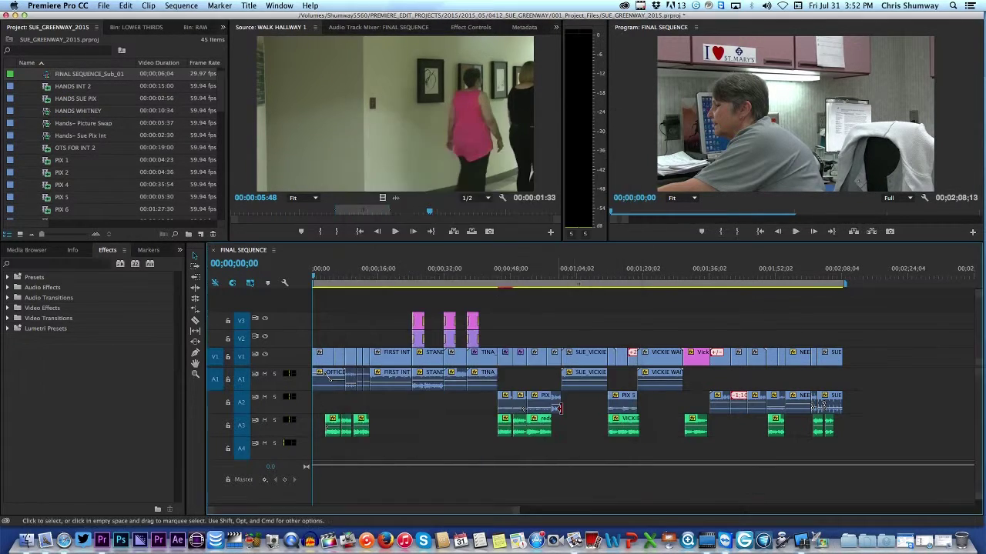